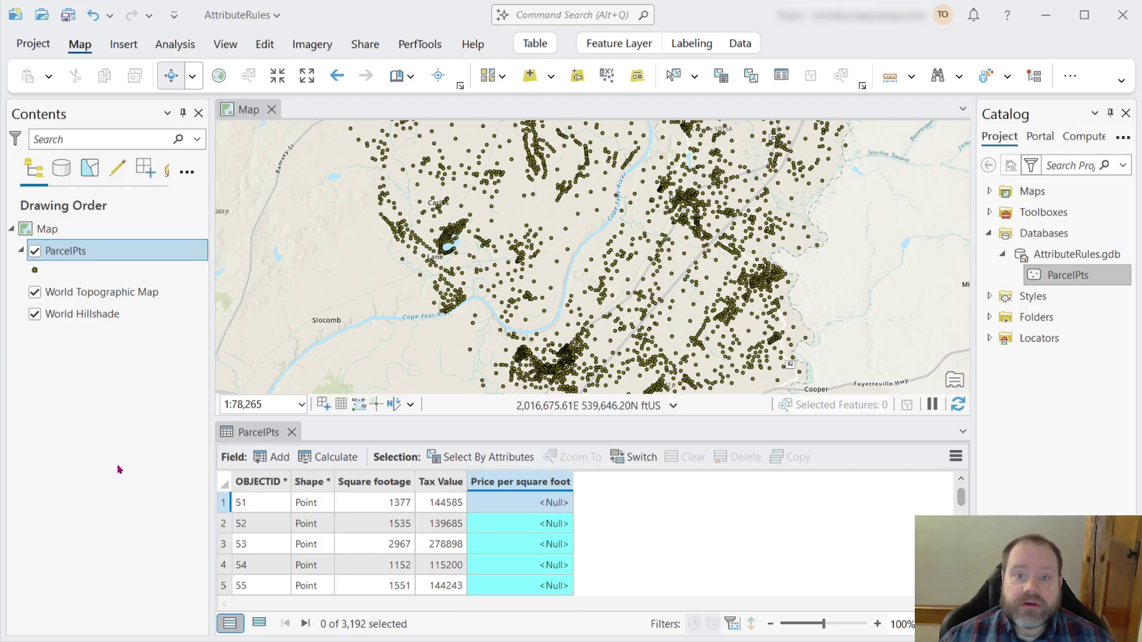
- Open Calculate Field on the Price per square foot column with Arcade as the language
{"action": "right_click", "coordinate": [531, 486]}
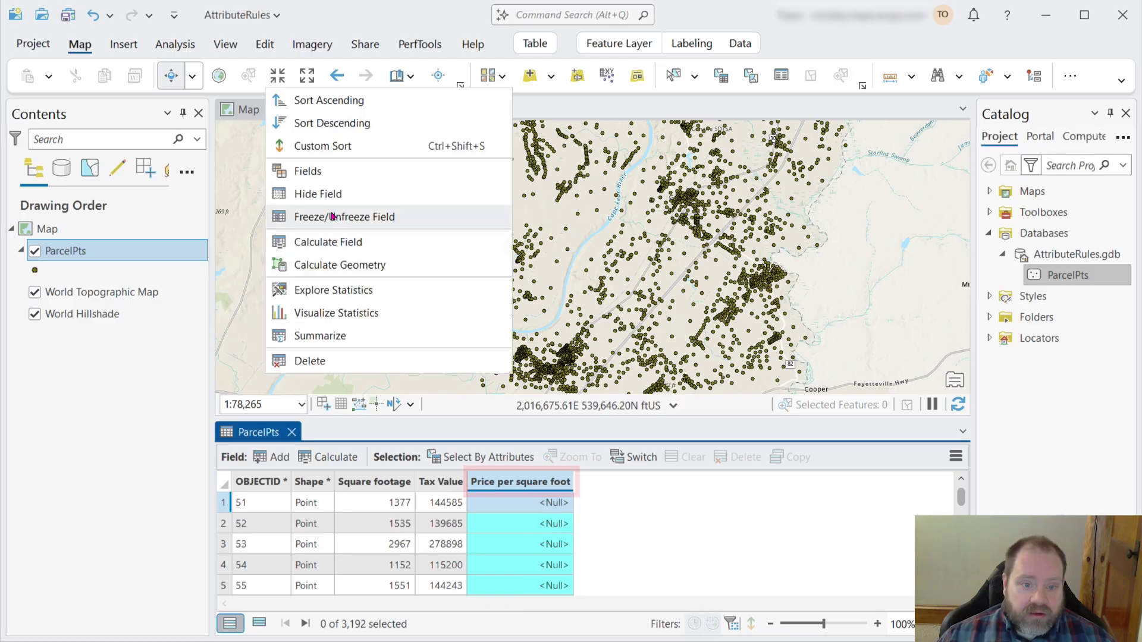
{"action": "left_click", "coordinate": [343, 249]}
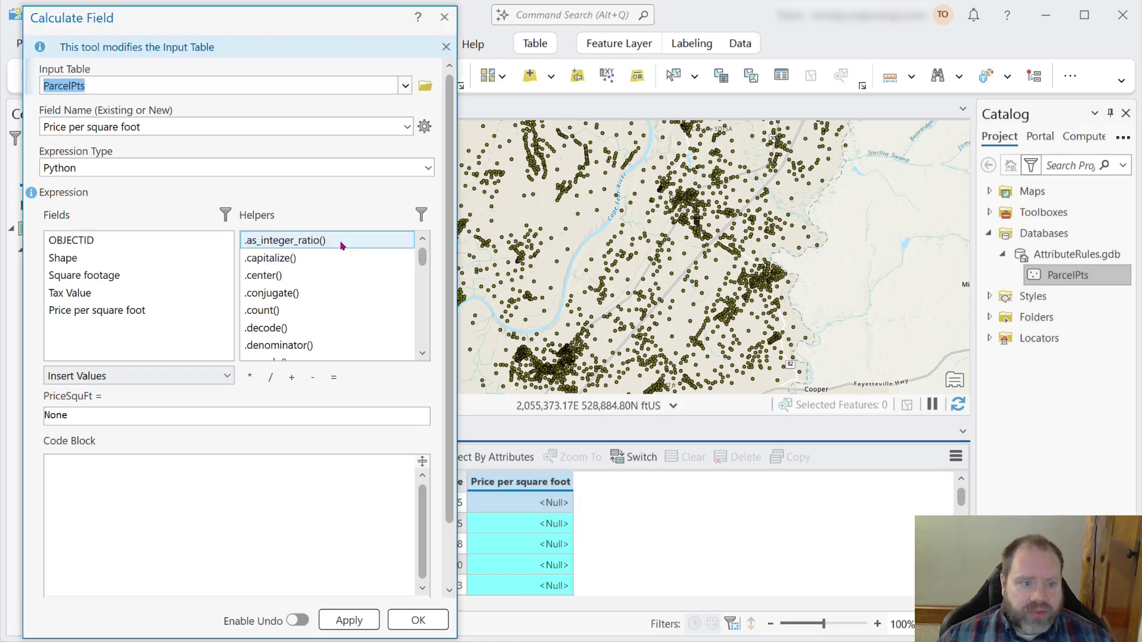
{"action": "left_click", "coordinate": [428, 169]}
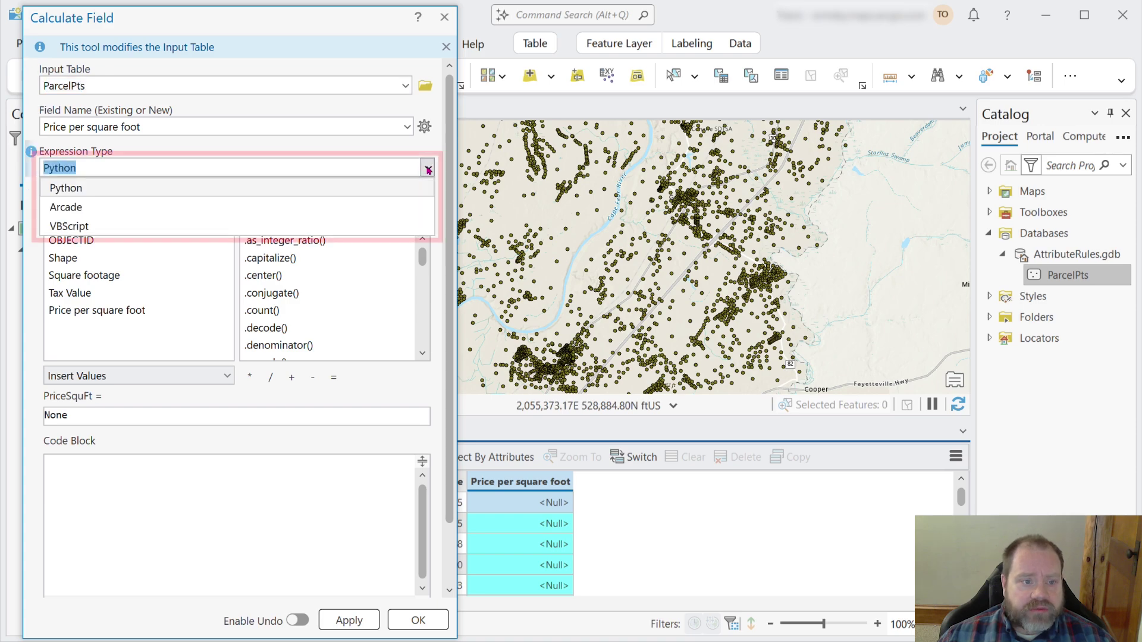
{"action": "left_click", "coordinate": [183, 209]}
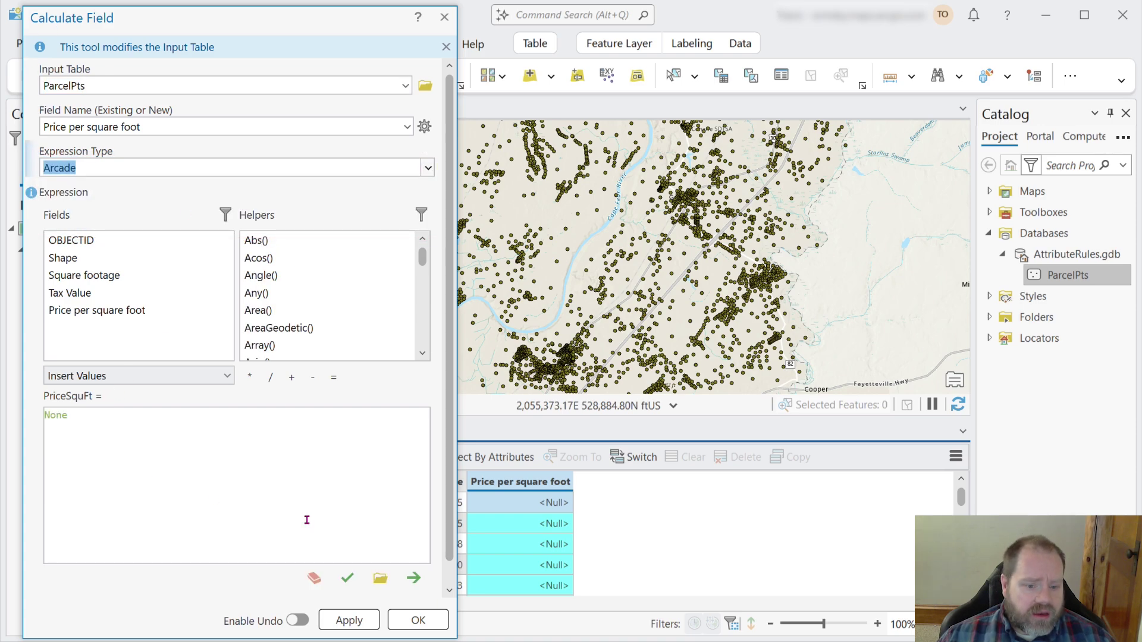
- Enter $feature.TaxValue / $feature.SquFoot, verify it, and run the calculation
{"action": "left_click", "coordinate": [314, 578]}
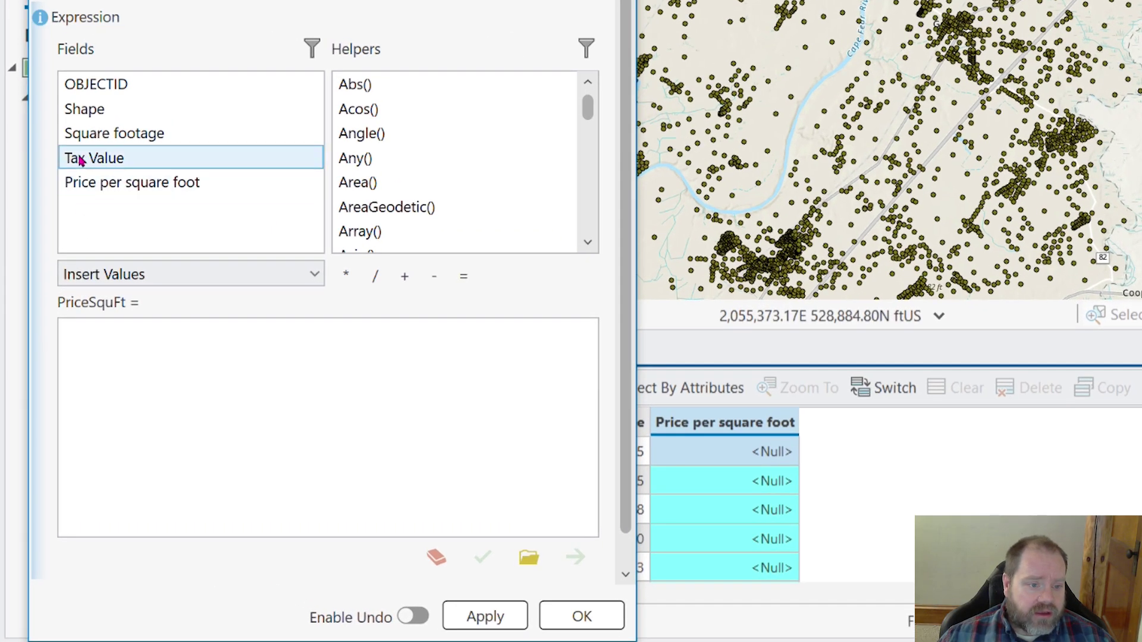
{"action": "double_click", "coordinate": [81, 160]}
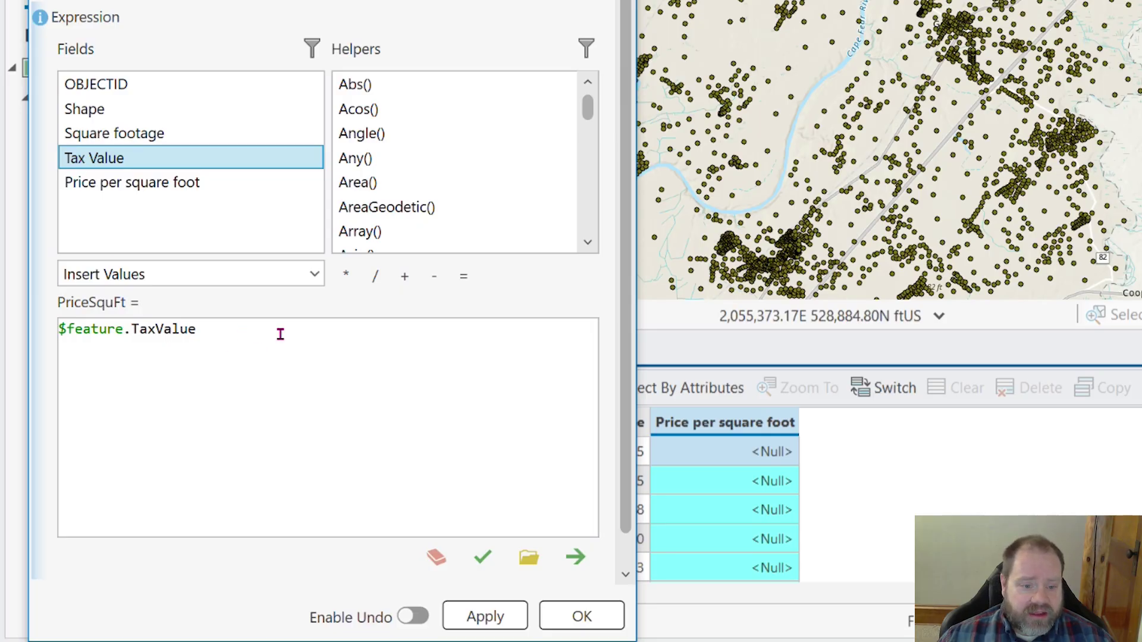
{"action": "left_click", "coordinate": [373, 289]}
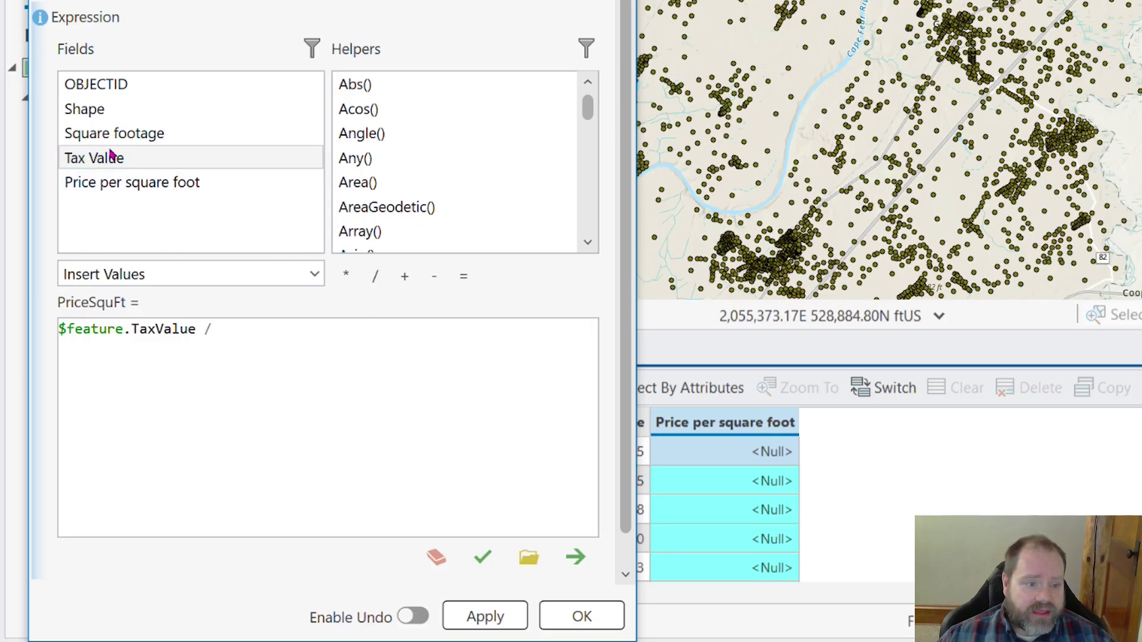
{"action": "double_click", "coordinate": [117, 134]}
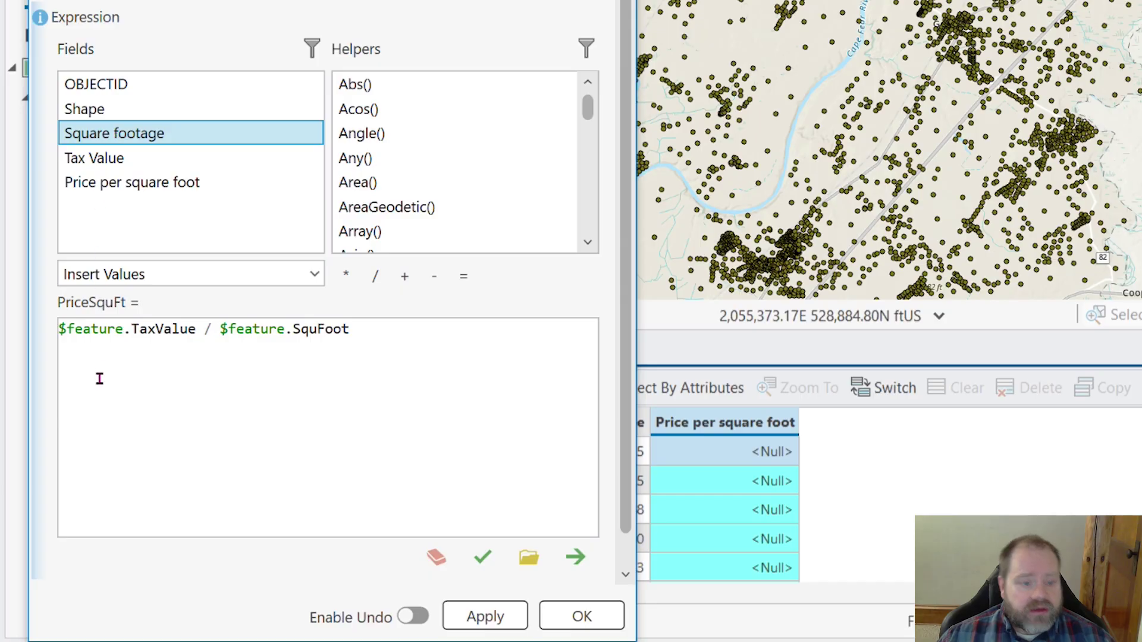
{"action": "left_click", "coordinate": [482, 554]}
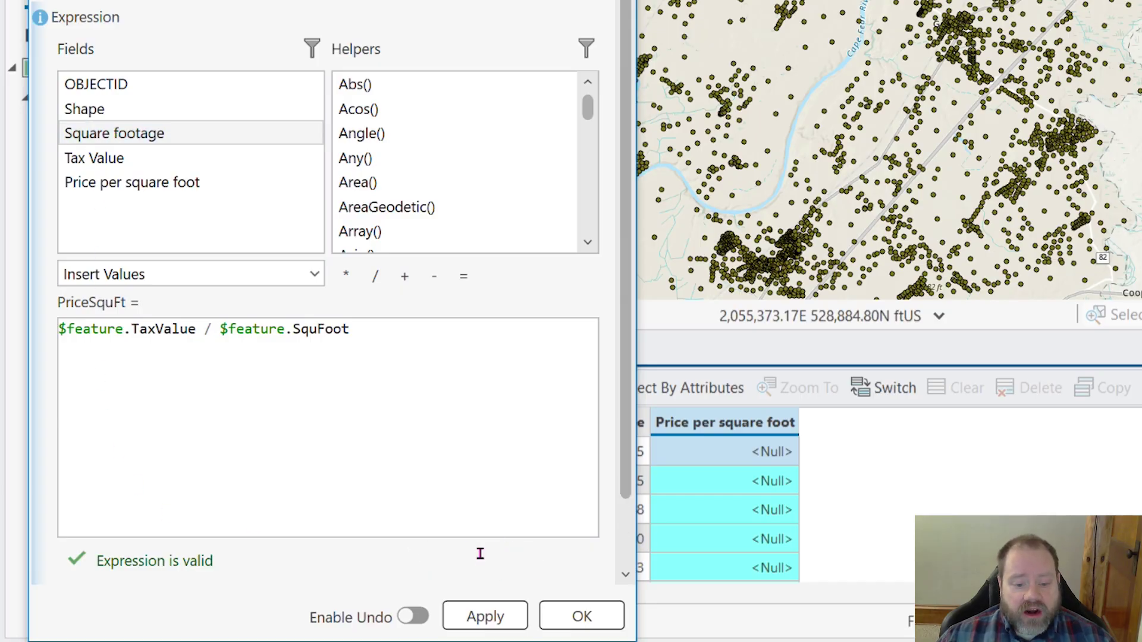
{"action": "left_click", "coordinate": [573, 617]}
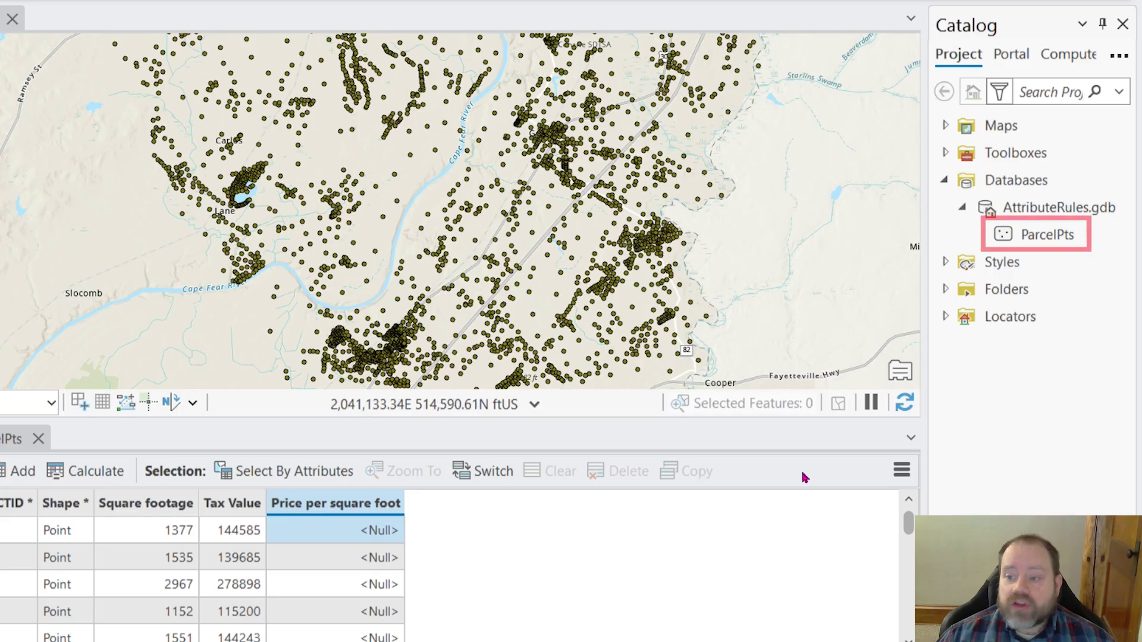
- Turn on Global IDs for the ParcelPts feature class through its Manage settings in Catalog
{"action": "left_click", "coordinate": [1024, 233]}
{"action": "right_click", "coordinate": [1024, 233]}
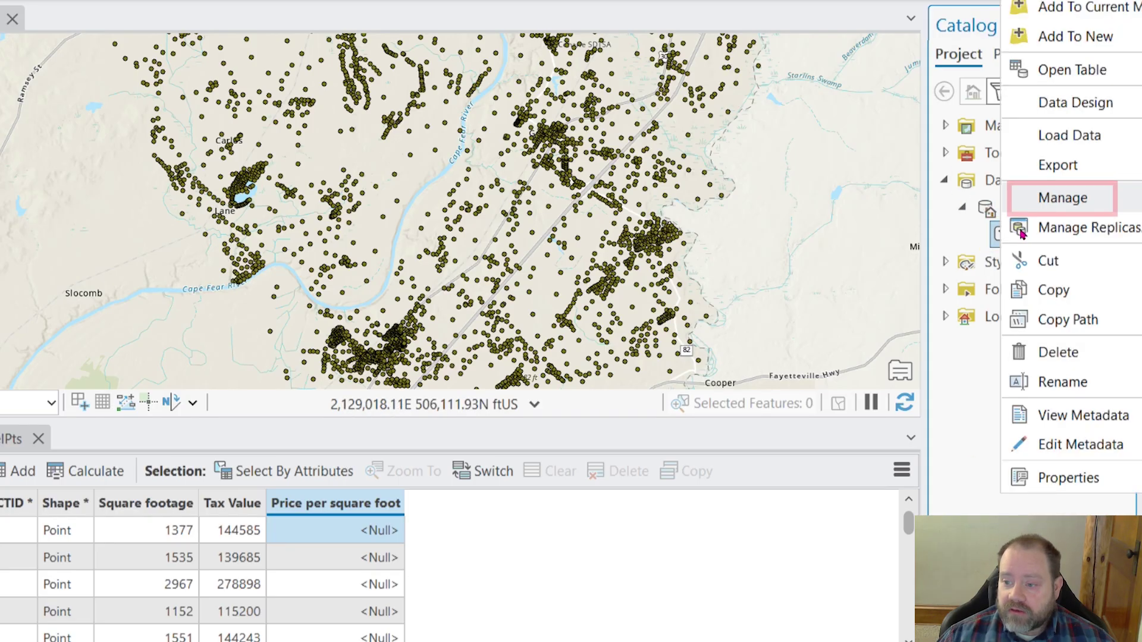
{"action": "left_click", "coordinate": [1079, 198]}
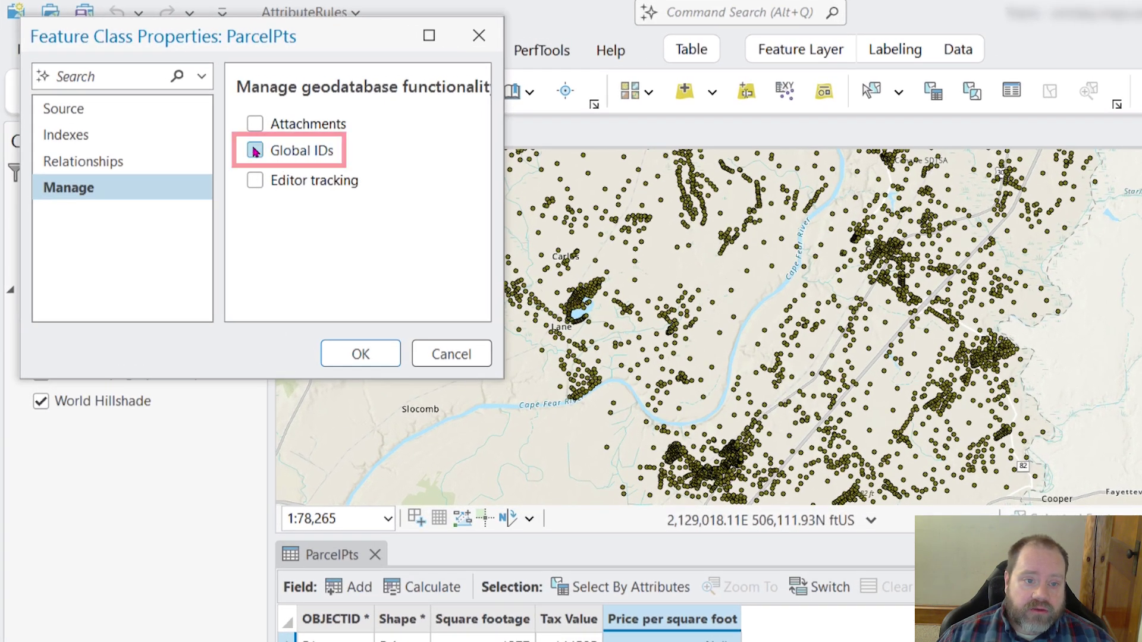
{"action": "left_click", "coordinate": [254, 152]}
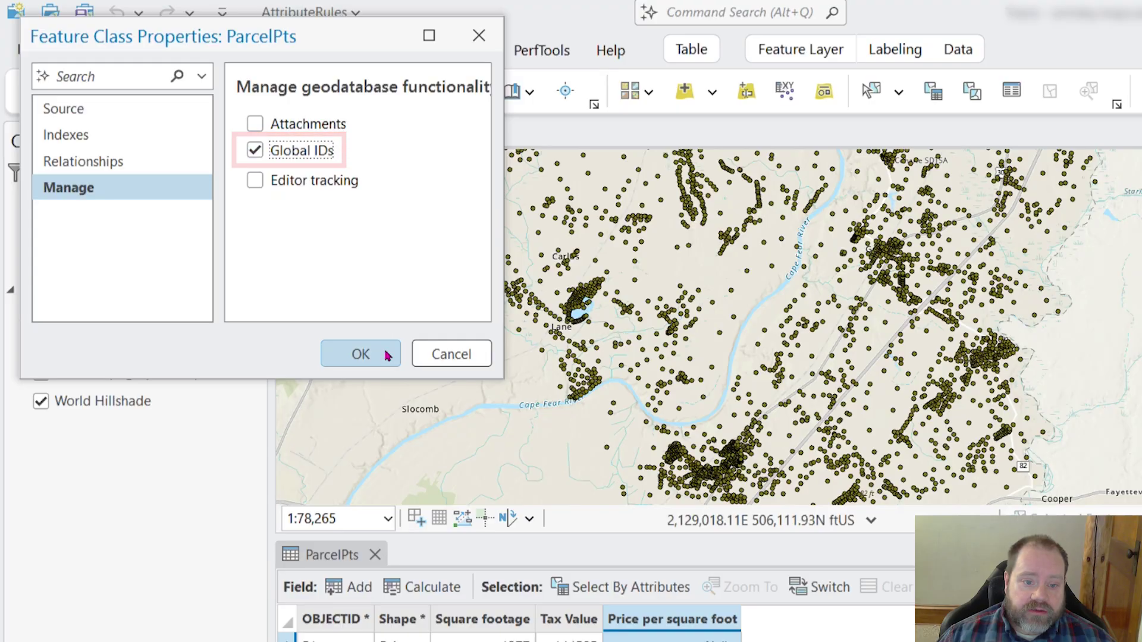
{"action": "left_click", "coordinate": [387, 353]}
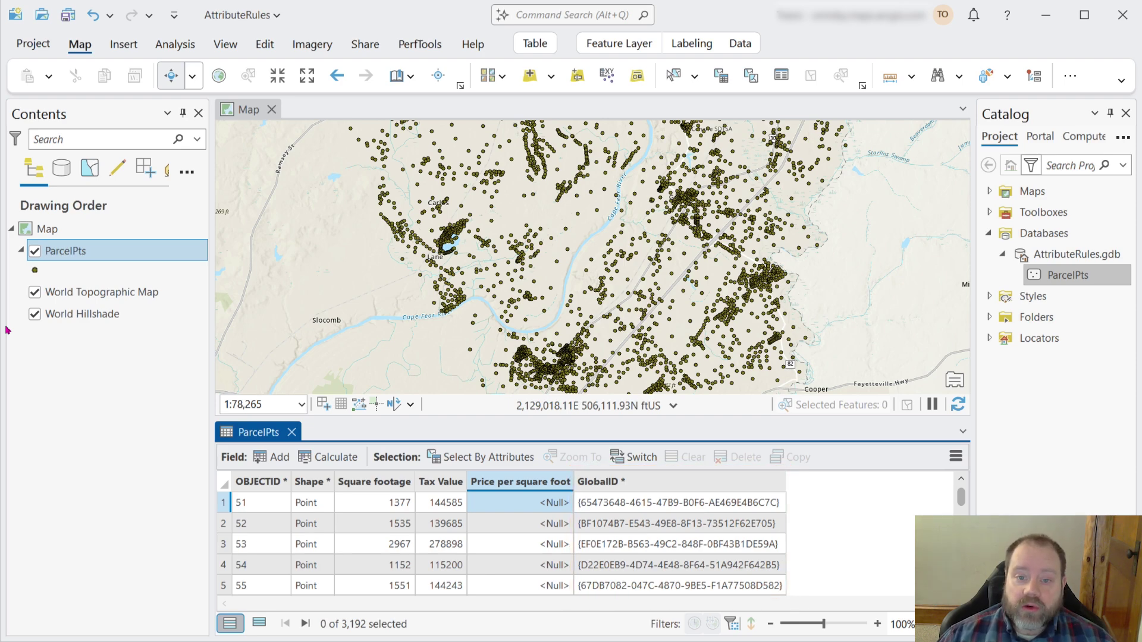
- Open ParcelPts' Attribute Rules view via Data Design and add an Immediate Calculation rule
{"action": "right_click", "coordinate": [82, 253]}
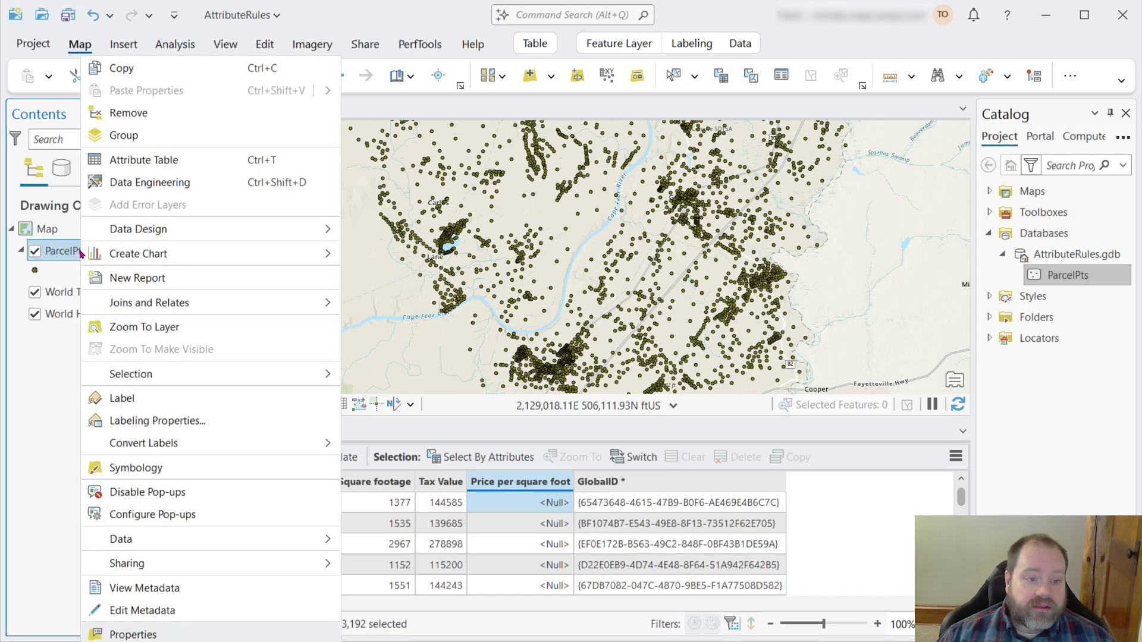
{"action": "mouse_move", "coordinate": [156, 232]}
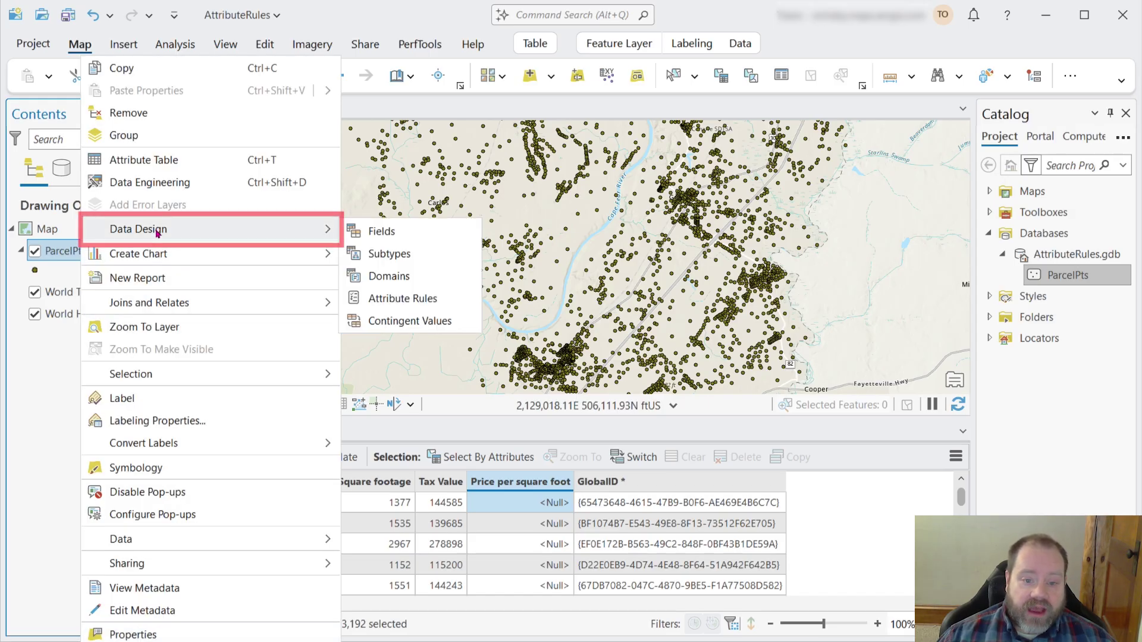
{"action": "left_click", "coordinate": [424, 293]}
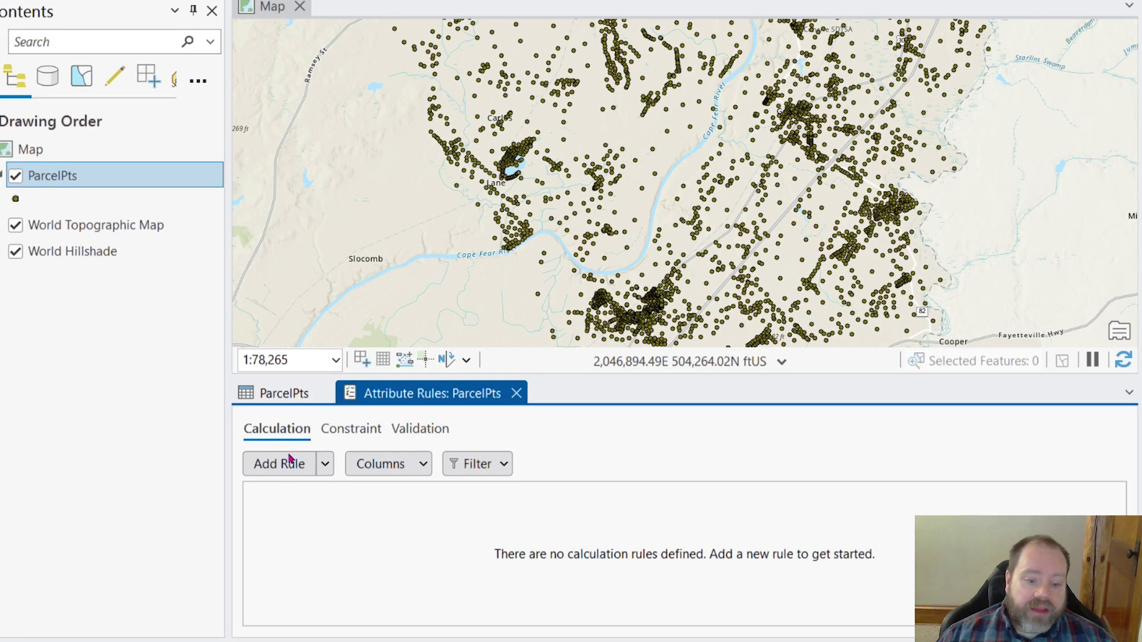
{"action": "left_click", "coordinate": [327, 466]}
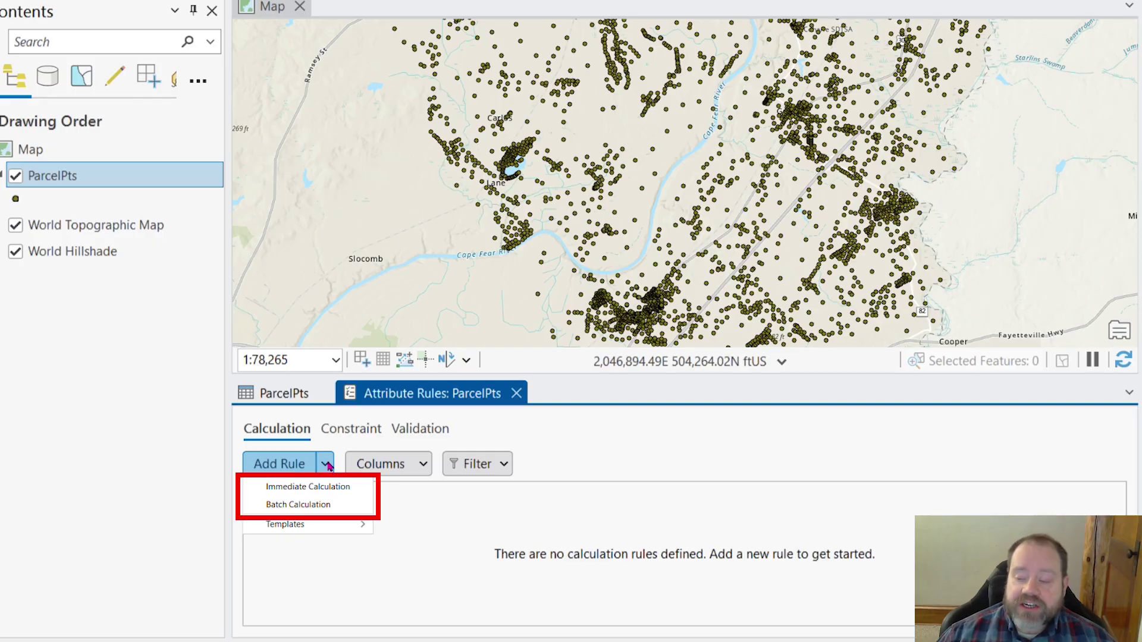
{"action": "left_click", "coordinate": [308, 486]}
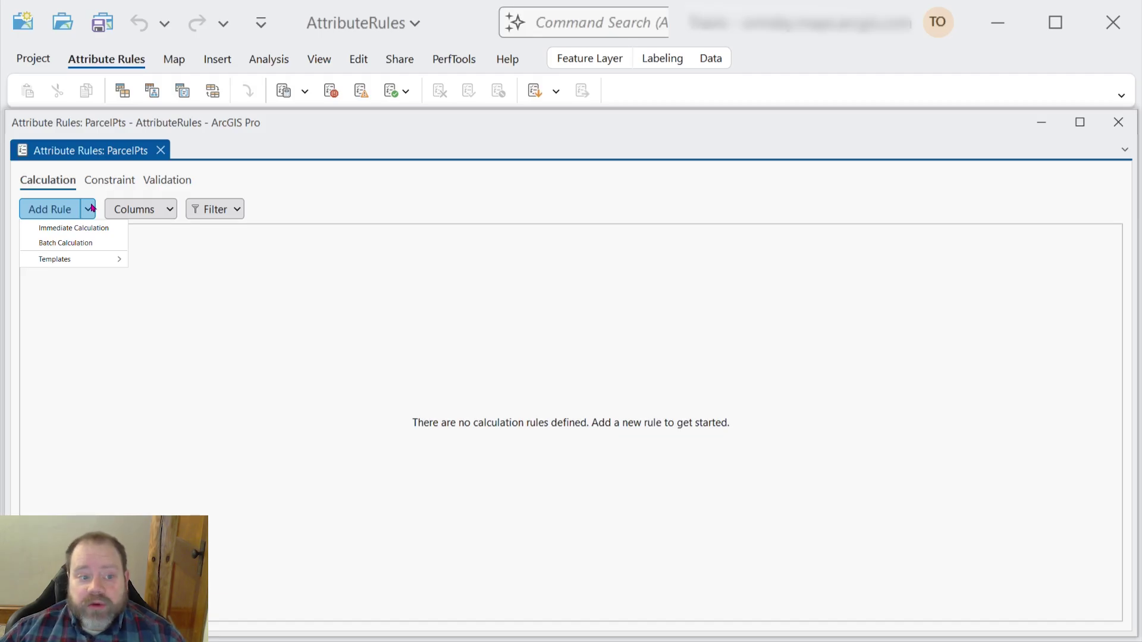
{"action": "left_click", "coordinate": [102, 229]}
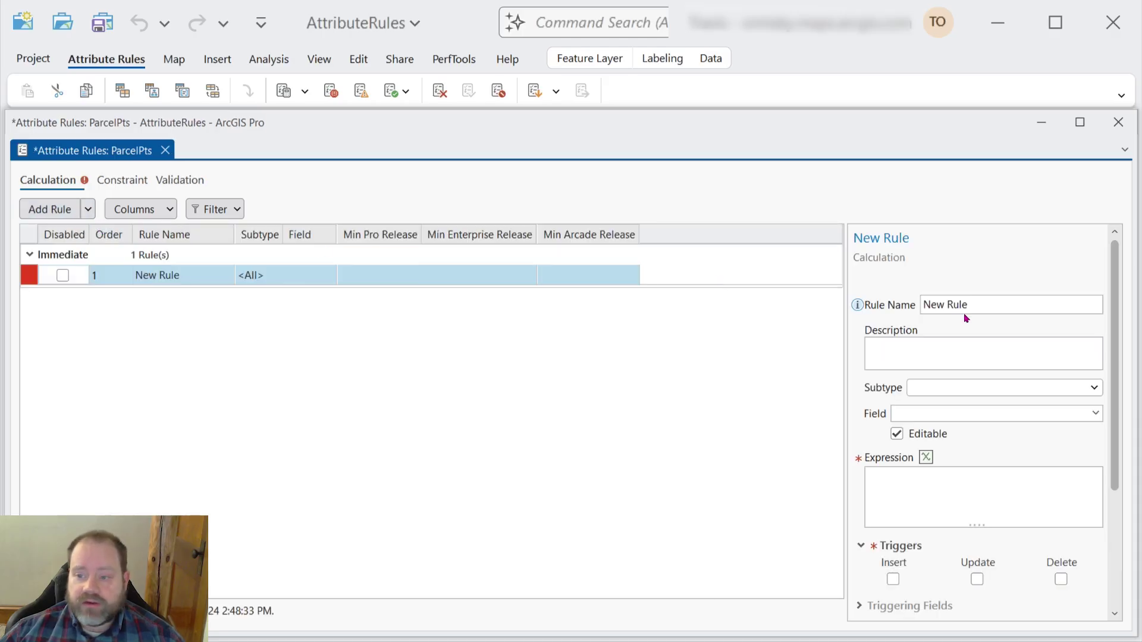
- Name the rule 'Price per square foot' with description 'Calculate price per square foot'
{"action": "left_click_drag", "start_coordinate": [980, 305], "coordinate": [906, 308]}
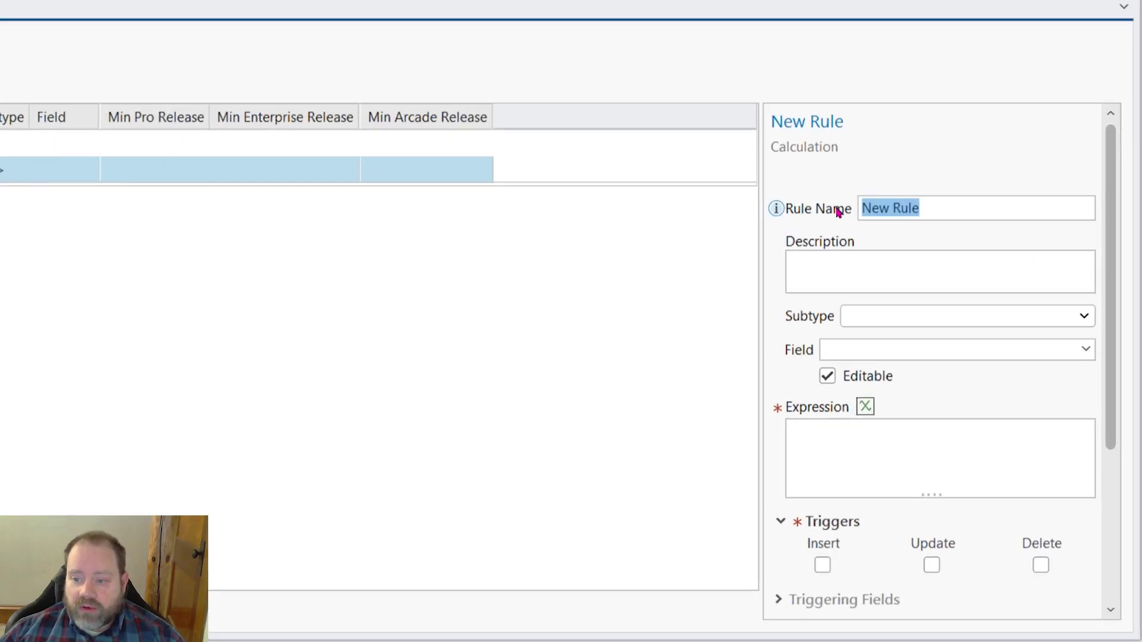
{"action": "type", "text": "Price "}
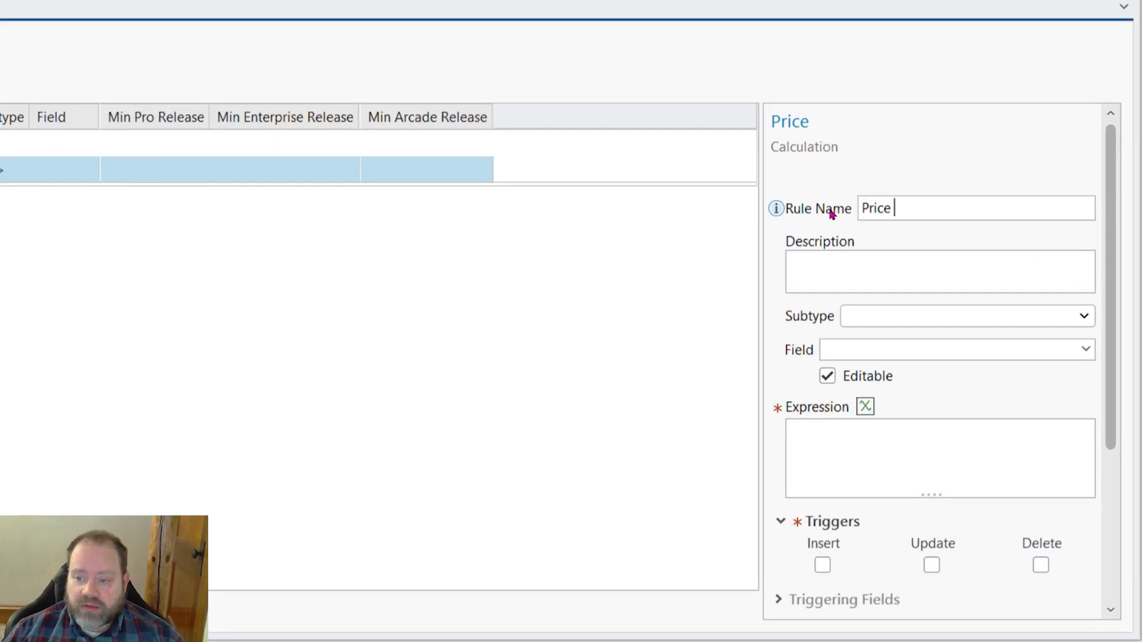
{"action": "type", "text": "per square foot"}
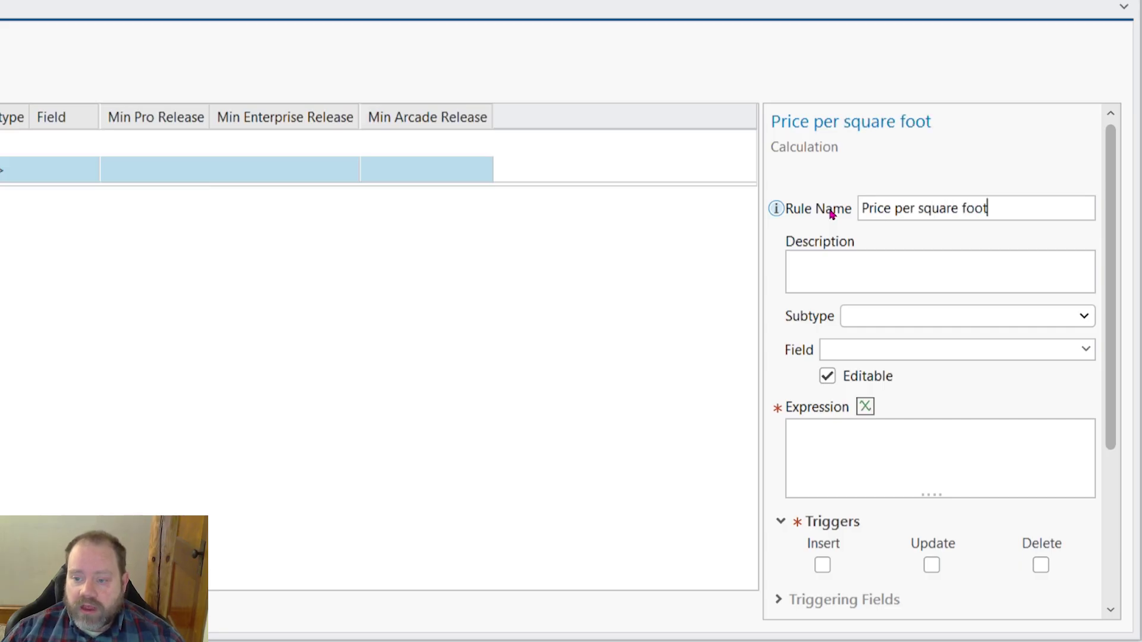
{"action": "key", "text": "Tab"}
{"action": "type", "text": "Calculate"}
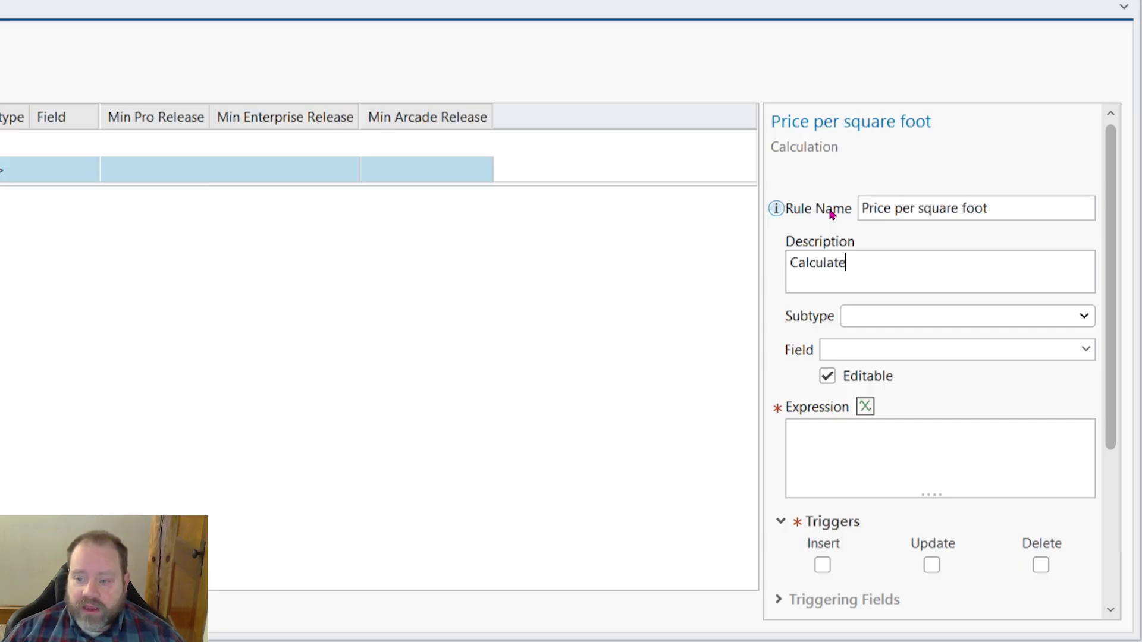
{"action": "type", "text": " price per square foot"}
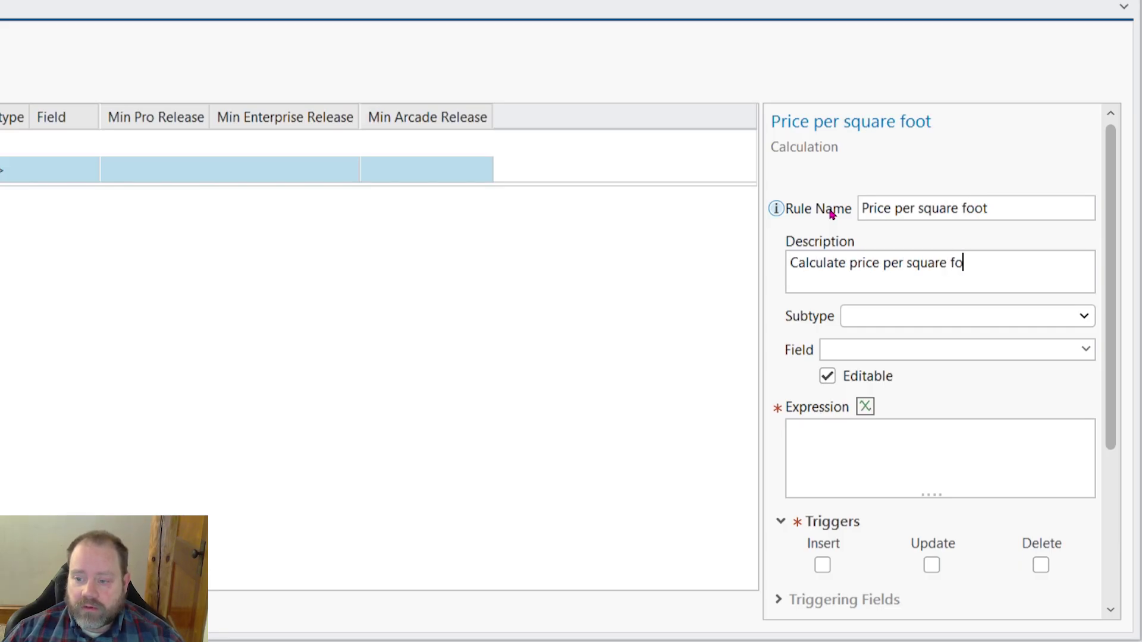
- Target the PriceSquFt field, make it non-editable, and open the expression builder
{"action": "left_click", "coordinate": [1088, 351]}
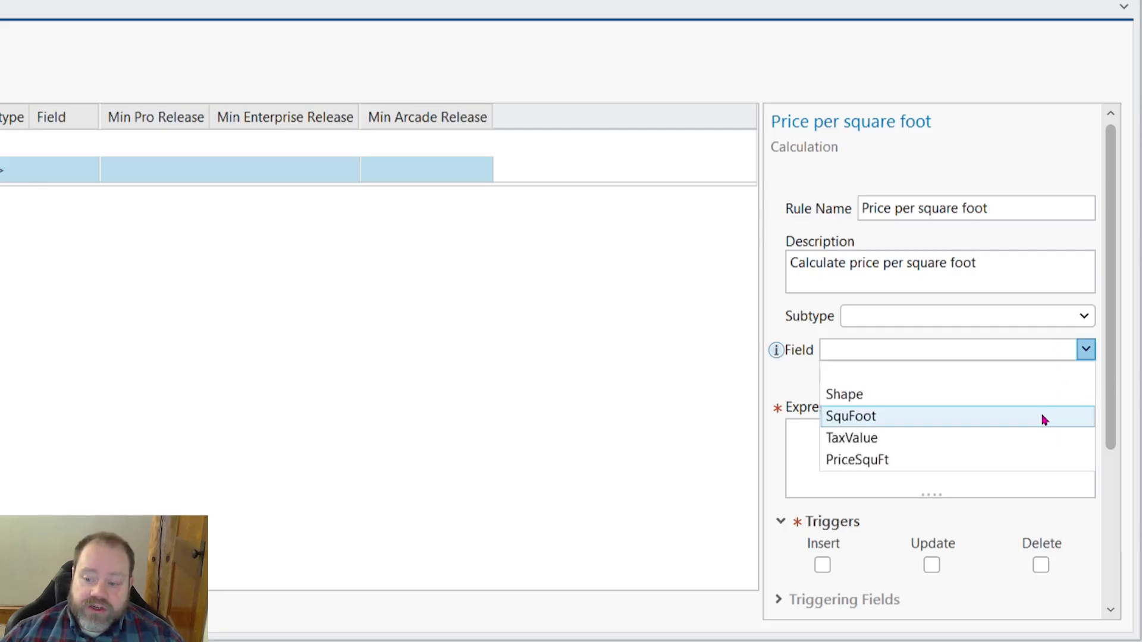
{"action": "left_click", "coordinate": [1009, 464]}
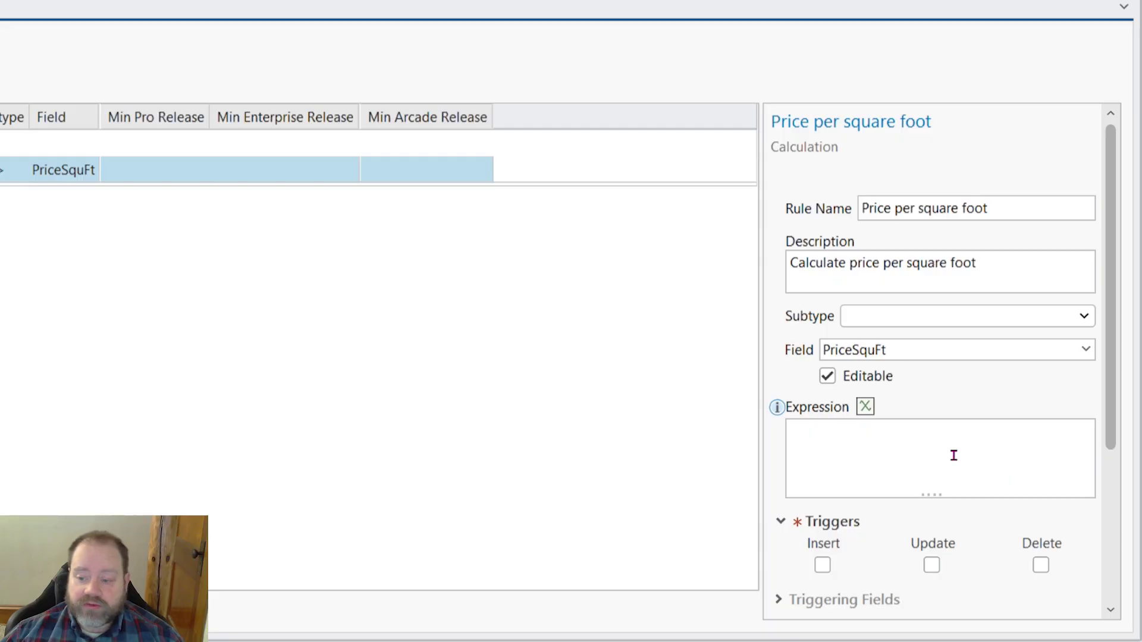
{"action": "left_click", "coordinate": [826, 377]}
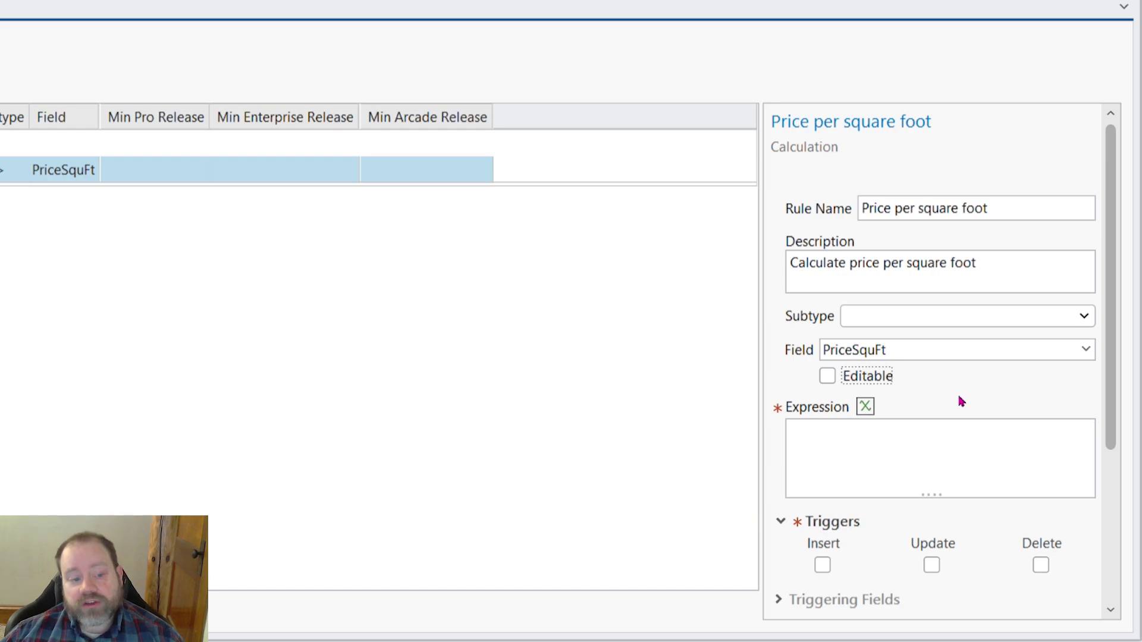
{"action": "left_click", "coordinate": [864, 406]}
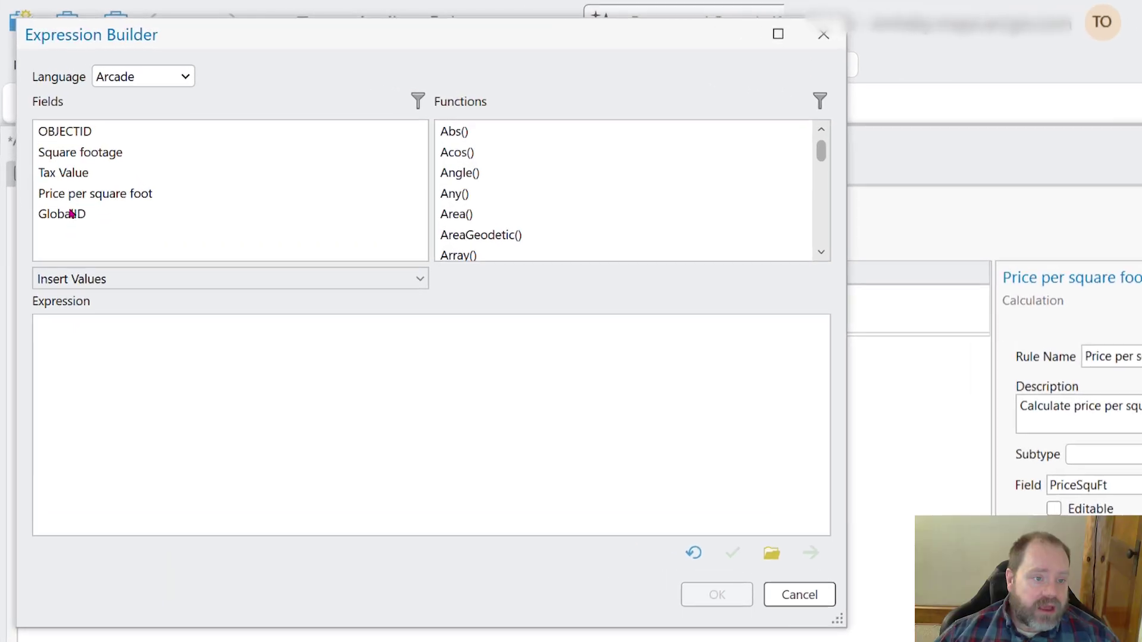
- Build the division of Tax Value by Square footage in the expression
{"action": "double_click", "coordinate": [57, 176]}
{"action": "left_click", "coordinate": [177, 325]}
{"action": "type", "text": "/"}
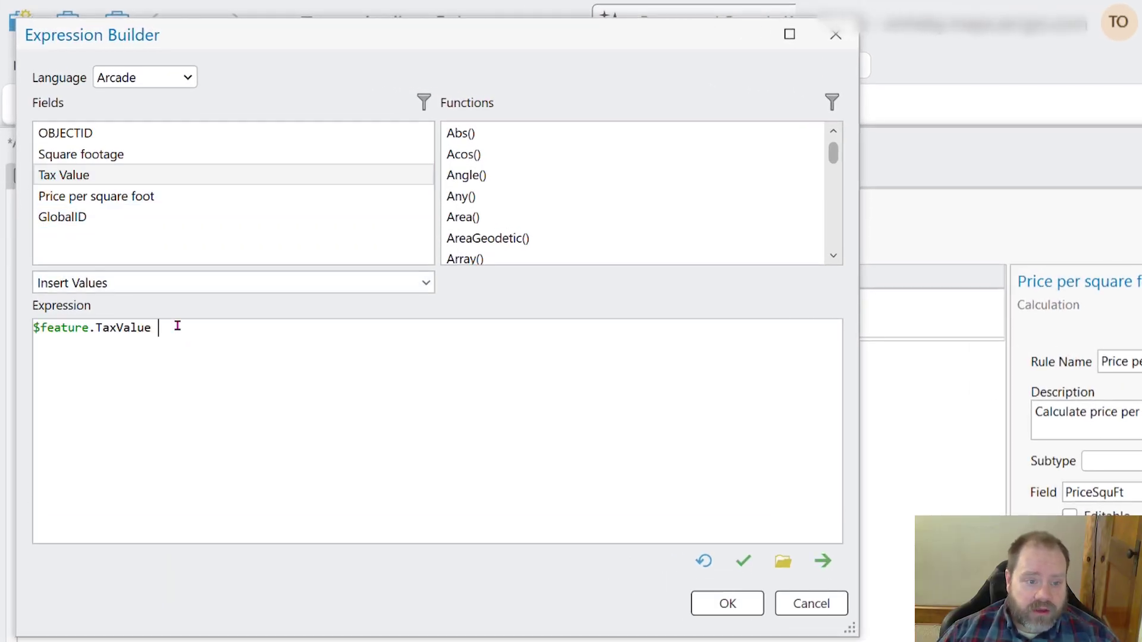
{"action": "double_click", "coordinate": [91, 154]}
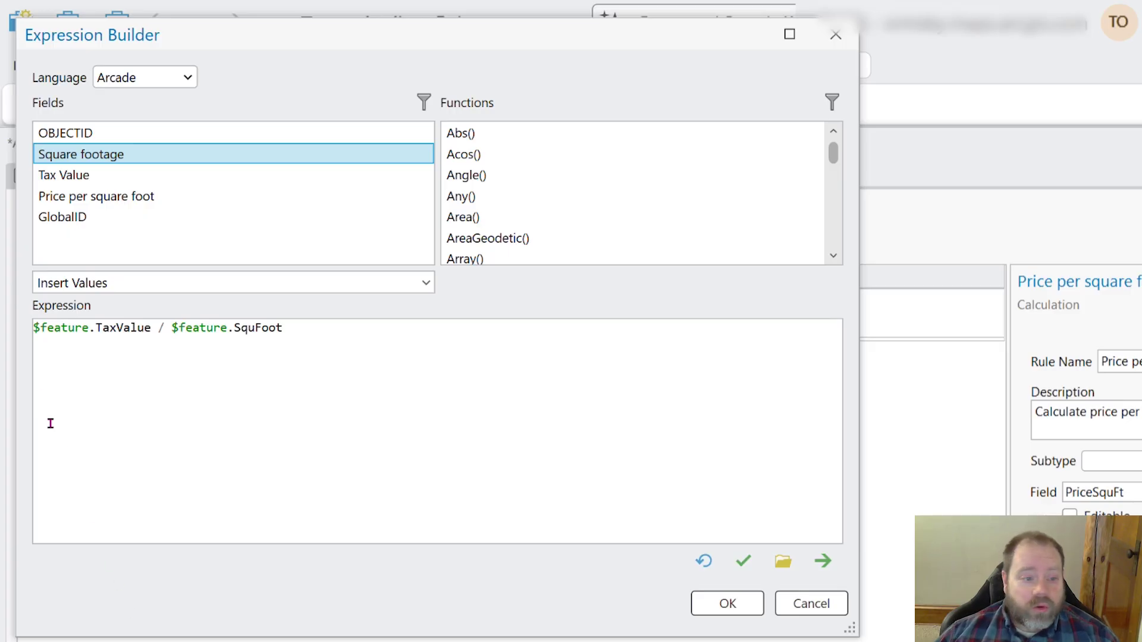
- Wrap the division in 'if (SquFoot > 0) { return ...' so it only runs for positive areas
{"action": "left_click", "coordinate": [34, 328]}
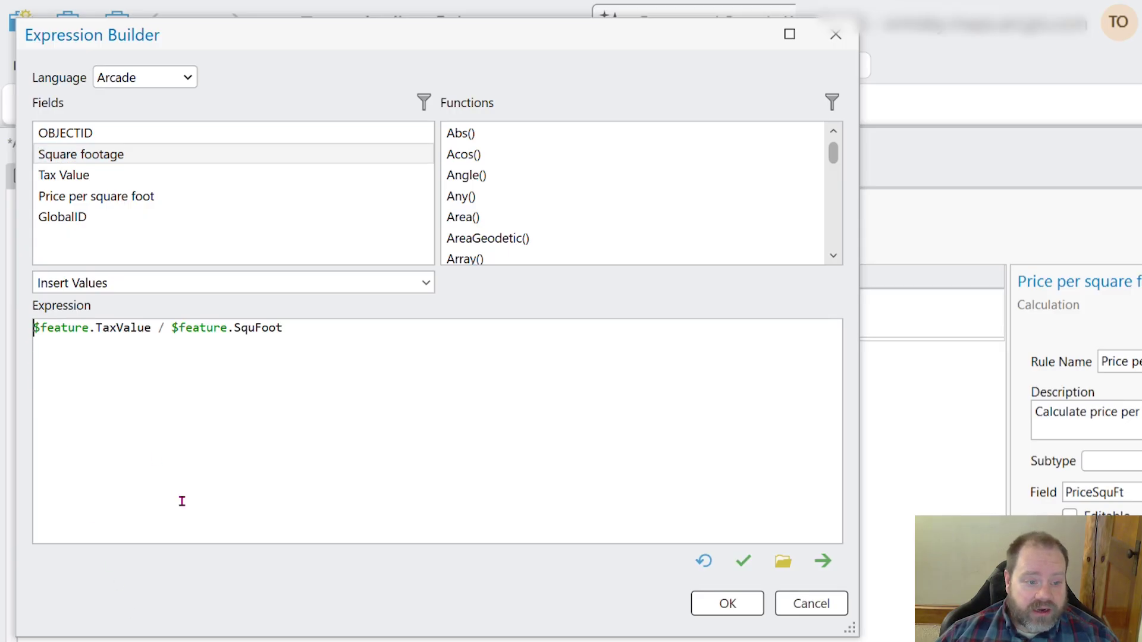
{"action": "key", "text": "Return"}
{"action": "type", "text": "if"}
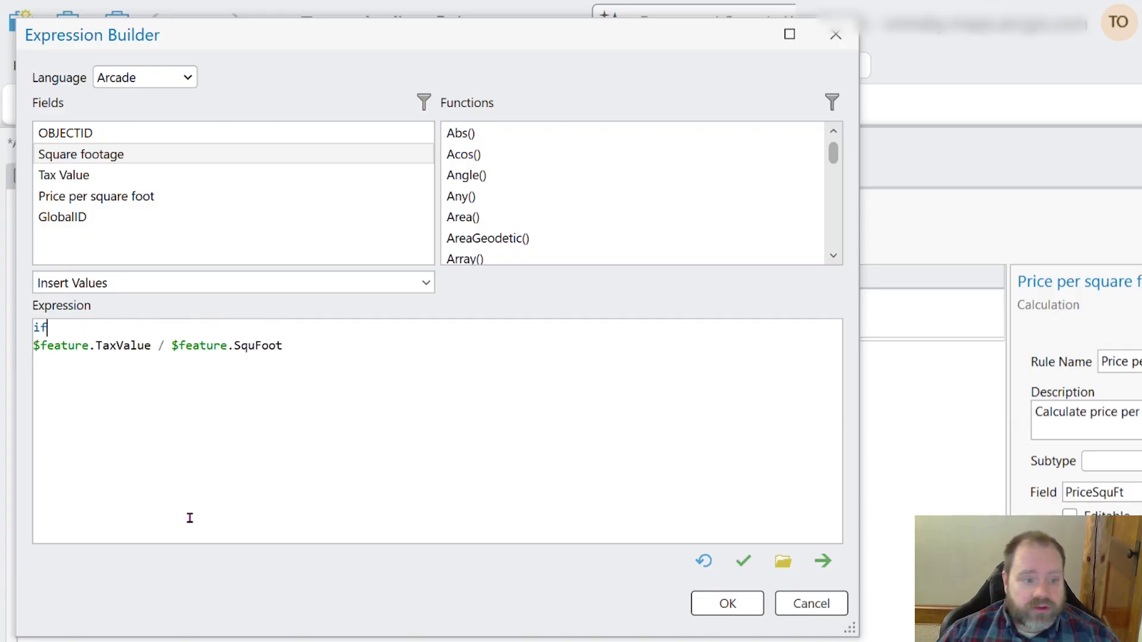
{"action": "type", "text": " ("}
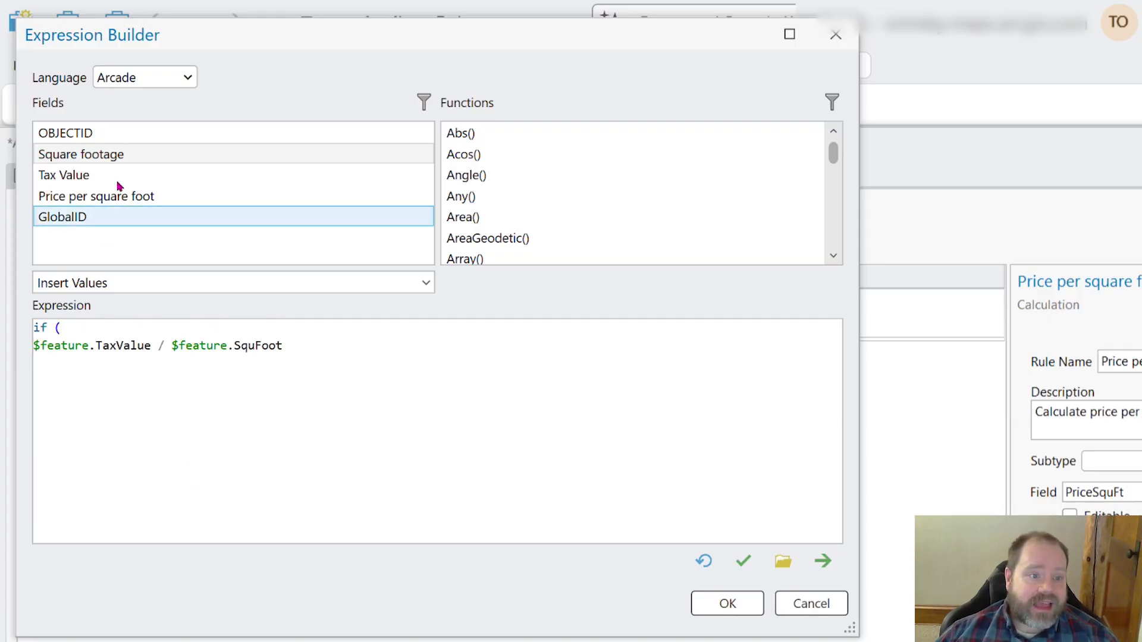
{"action": "double_click", "coordinate": [107, 154]}
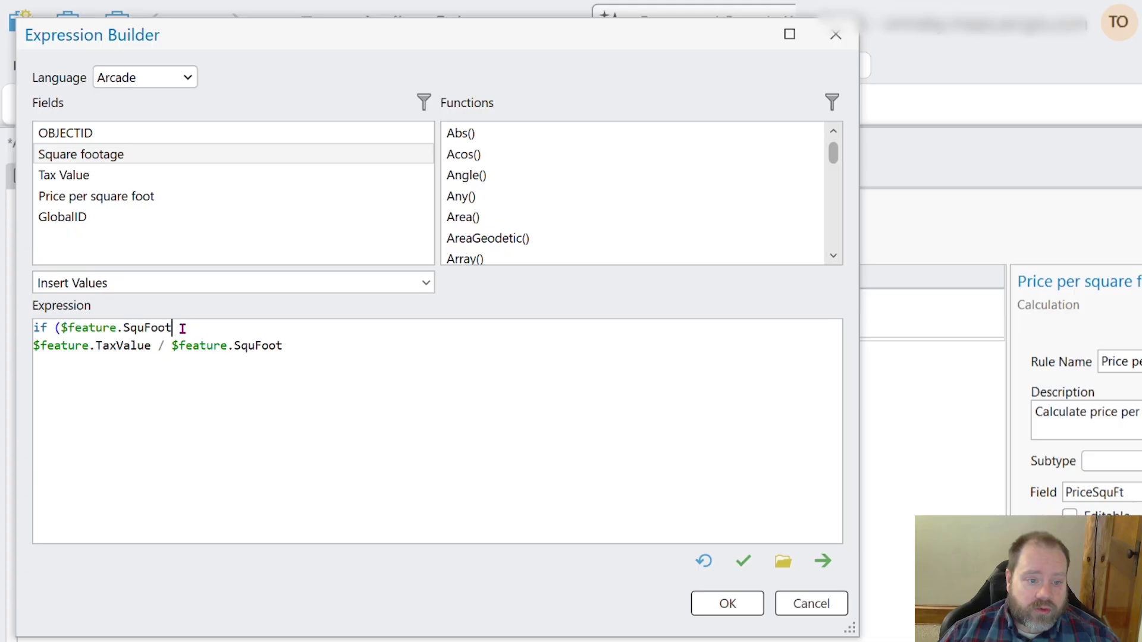
{"action": "type", "text": "> 0) {"}
{"action": "key", "text": "Return"}
{"action": "key", "text": "Delete"}
{"action": "type", "text": "return"}
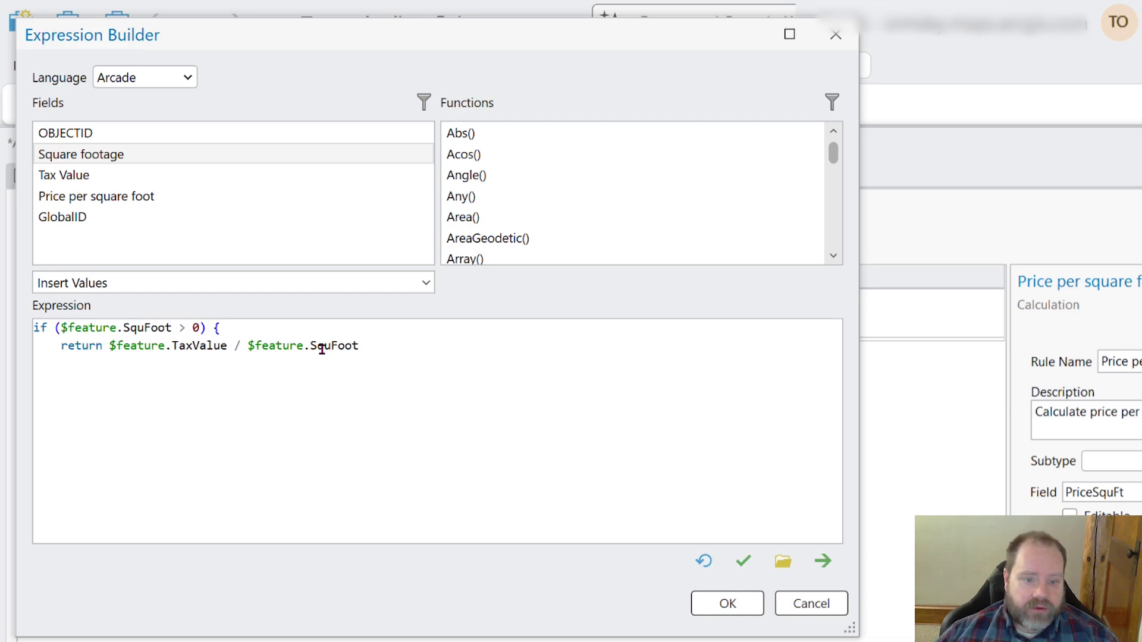
- Add an else branch returning 0, verify the expression, and accept it
{"action": "left_click", "coordinate": [379, 348]}
{"action": "key", "text": "Return"}
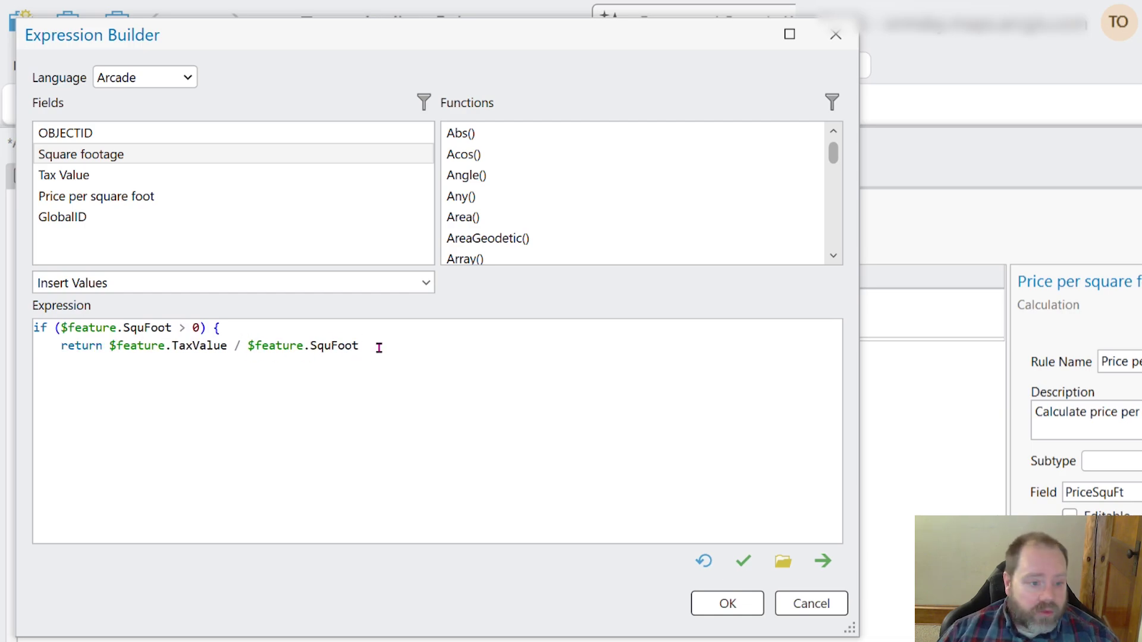
{"action": "type", "text": "} else {    retur"}
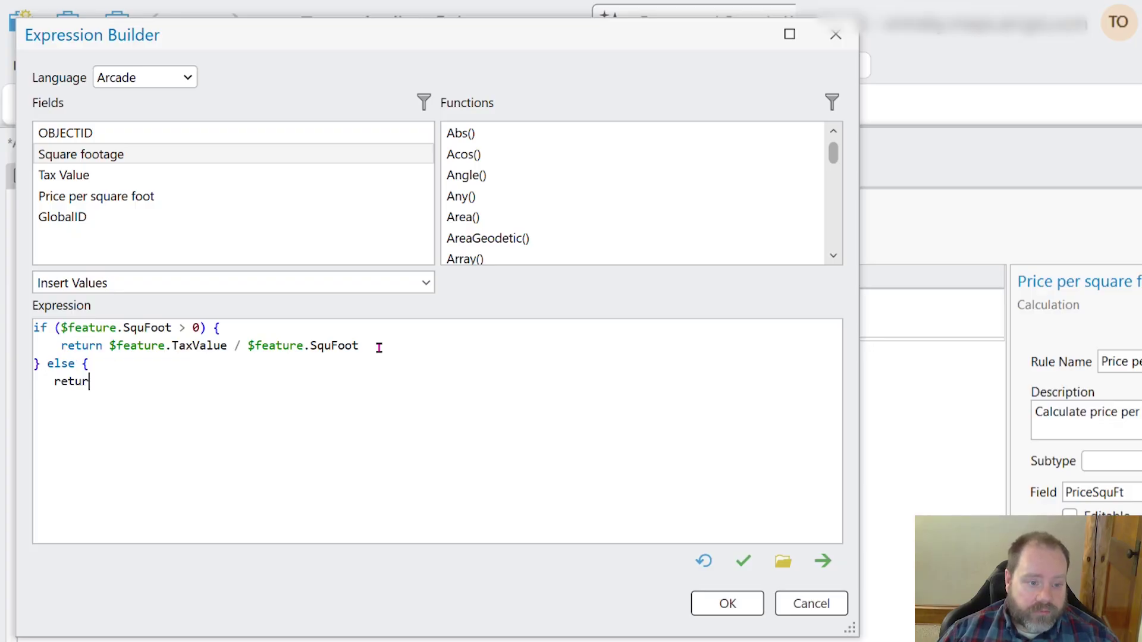
{"action": "type", "text": "n 0 "}
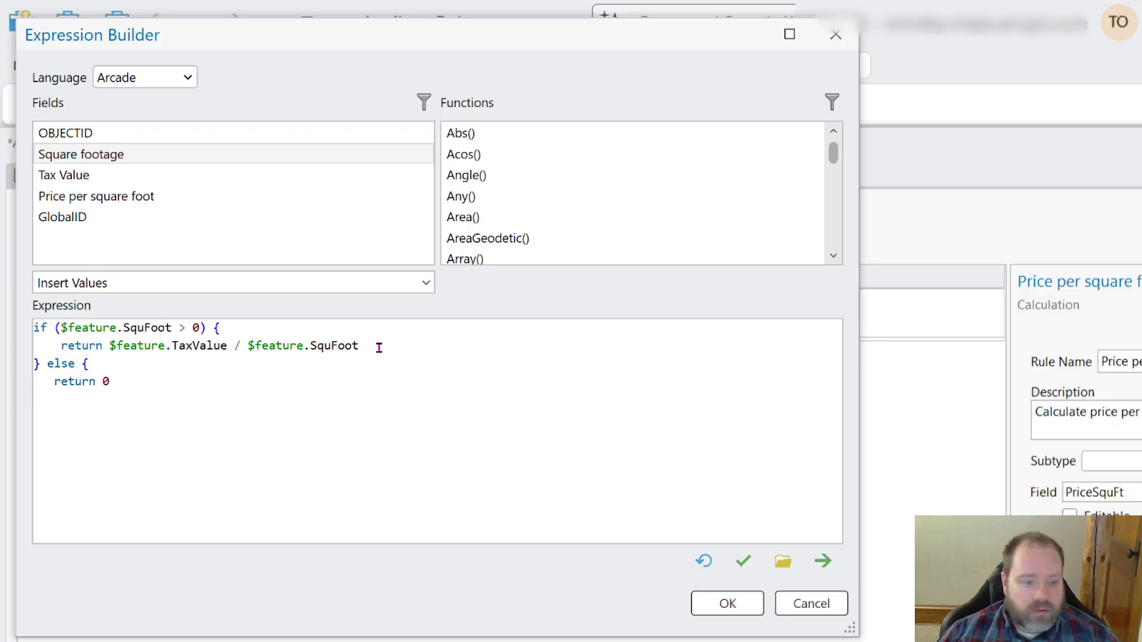
{"action": "type", "text": "}"}
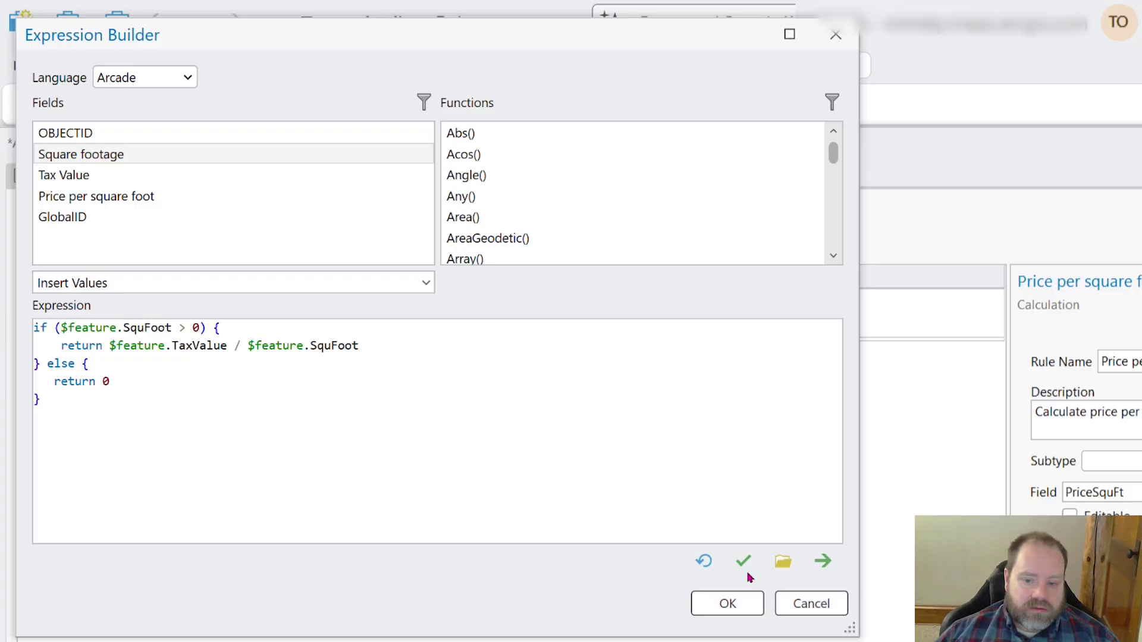
{"action": "left_click", "coordinate": [743, 561]}
{"action": "left_click", "coordinate": [738, 603]}
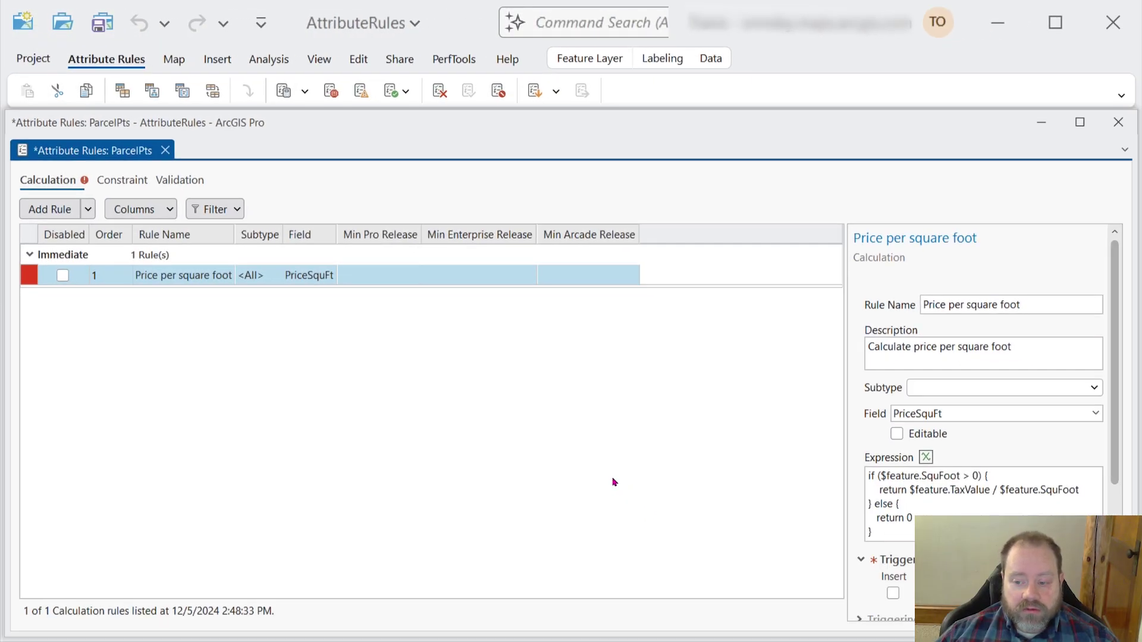
- Set the rule to trigger on Insert and Update
{"action": "scroll", "coordinate": [933, 562], "scroll_direction": "down", "scroll_amount": 3}
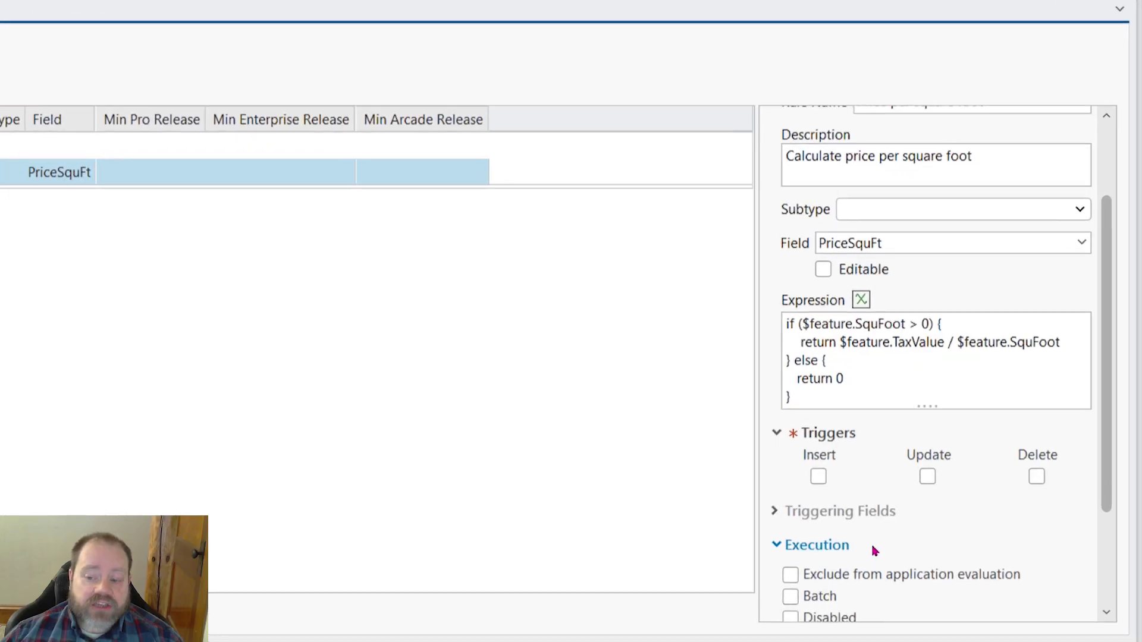
{"action": "scroll", "coordinate": [880, 541], "scroll_direction": "down", "scroll_amount": 1}
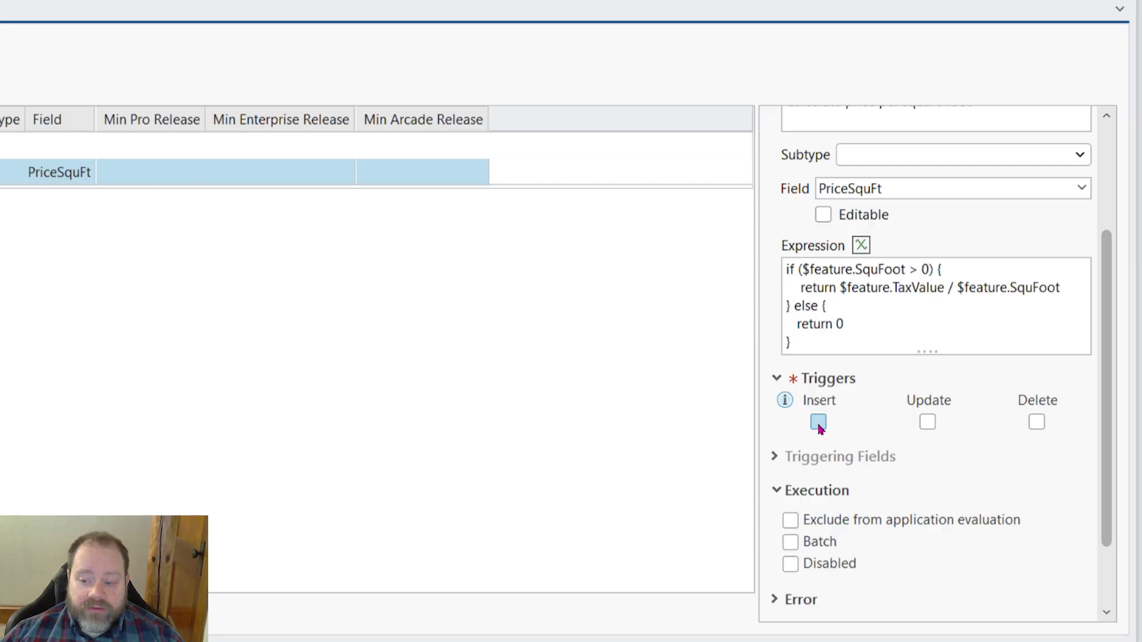
{"action": "left_click", "coordinate": [818, 423]}
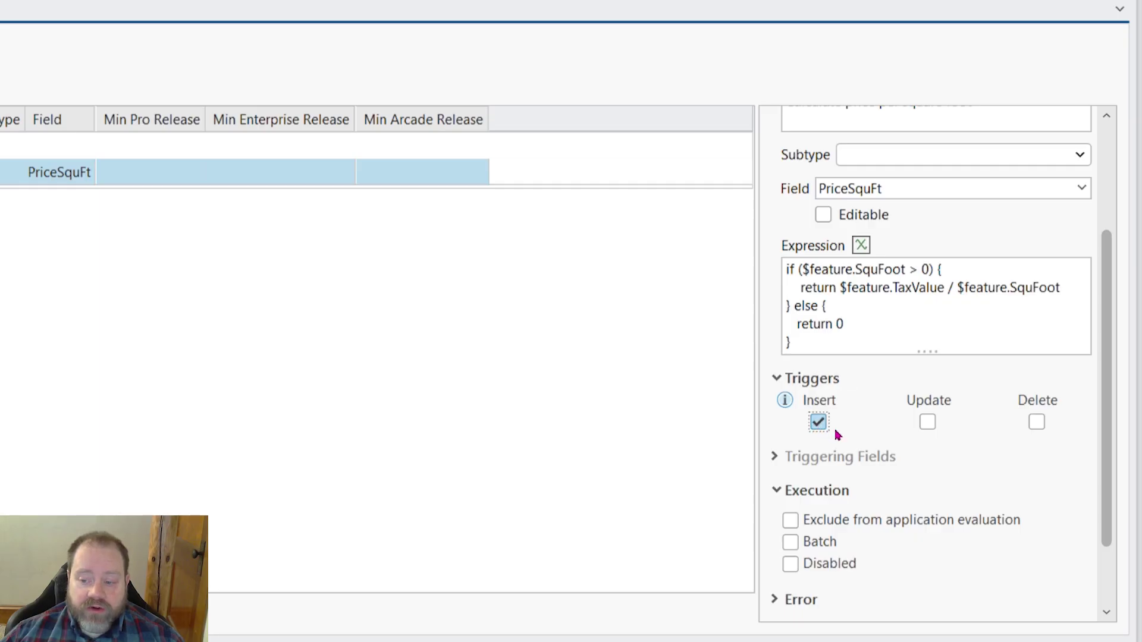
{"action": "left_click", "coordinate": [926, 423]}
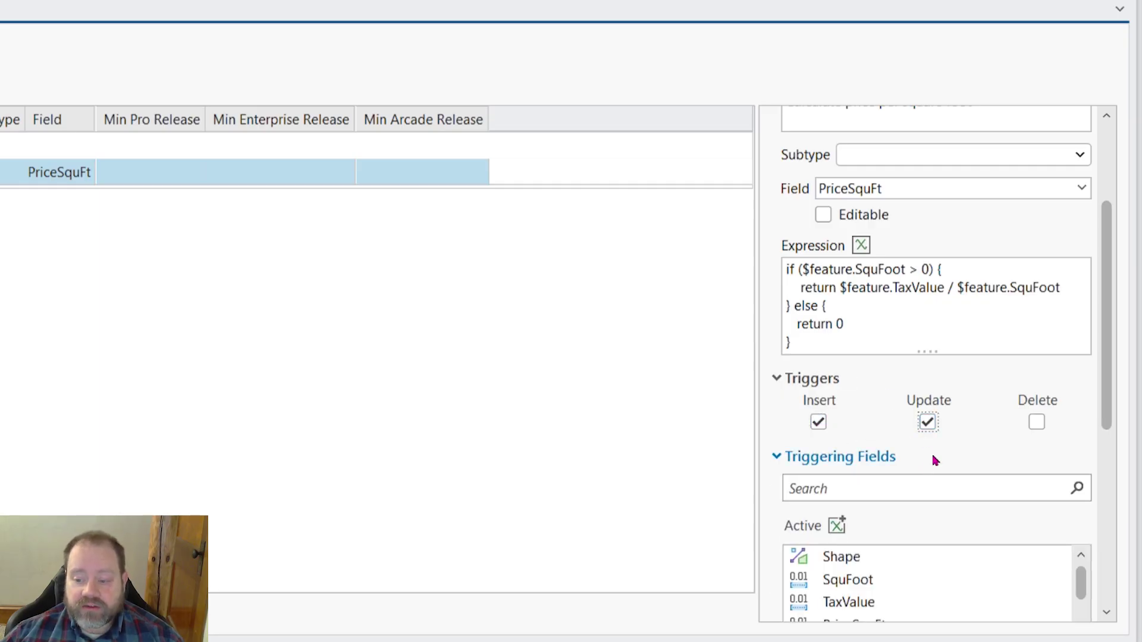
- Exclude Shape and PriceSquFt as triggering fields, leaving SquFoot and TaxValue, and save the rule
{"action": "scroll", "coordinate": [934, 459], "scroll_direction": "down", "scroll_amount": 2}
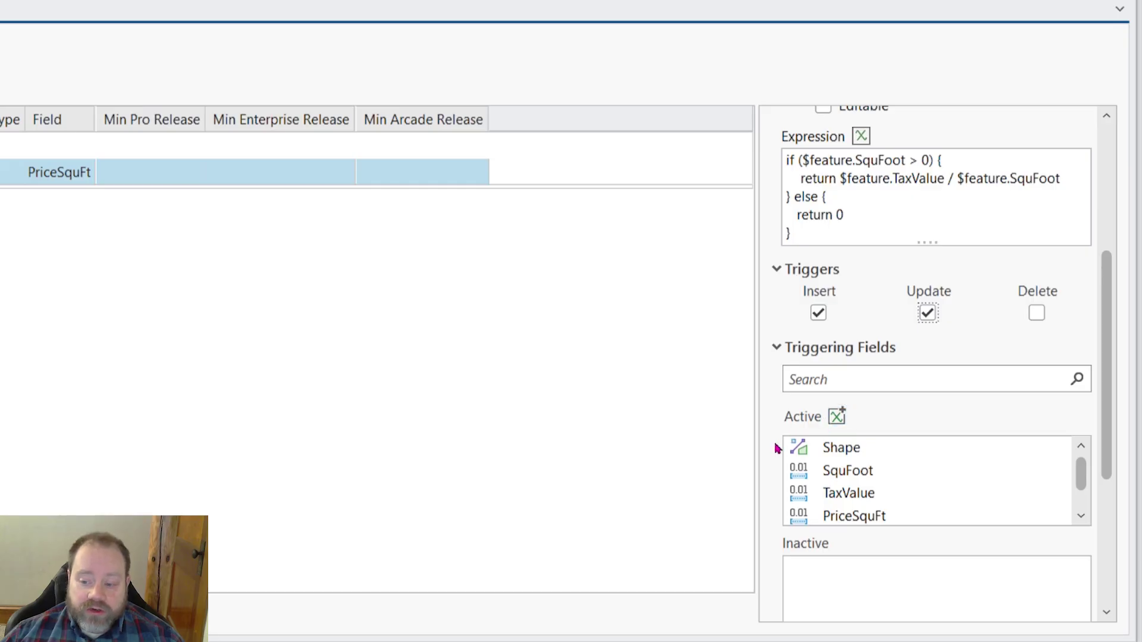
{"action": "scroll", "coordinate": [777, 449], "scroll_direction": "down", "scroll_amount": 1}
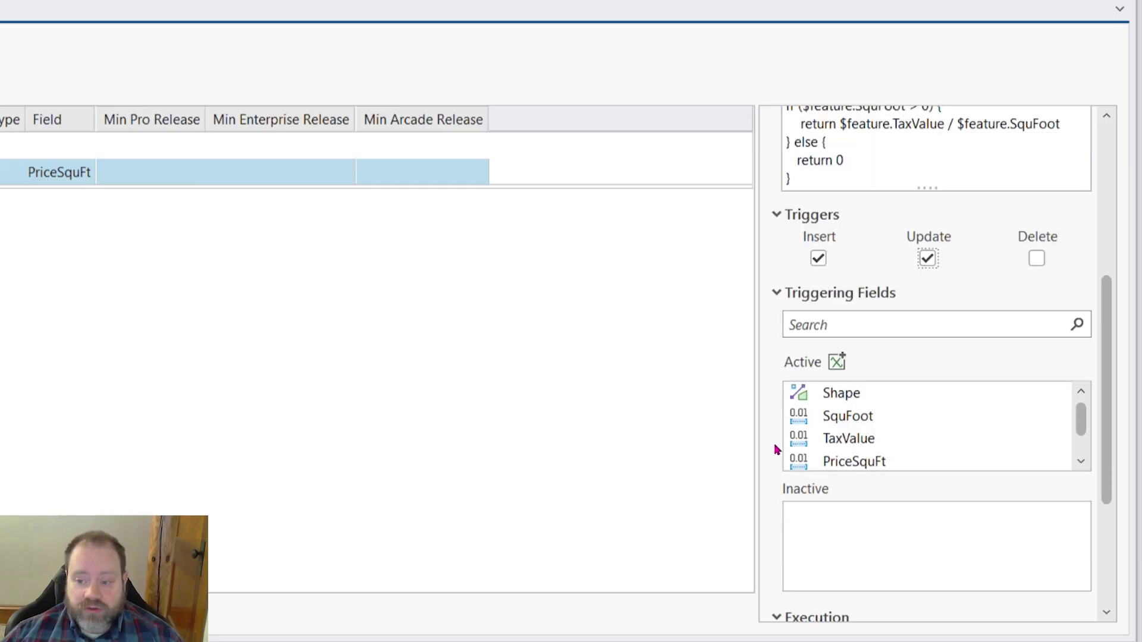
{"action": "double_click", "coordinate": [861, 395]}
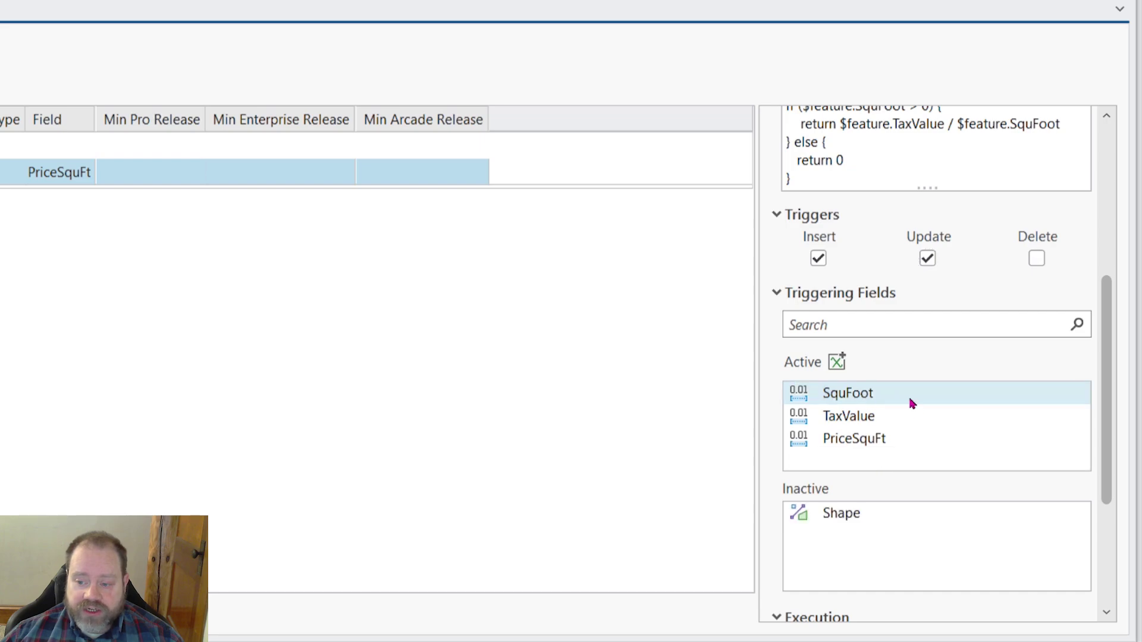
{"action": "double_click", "coordinate": [901, 445]}
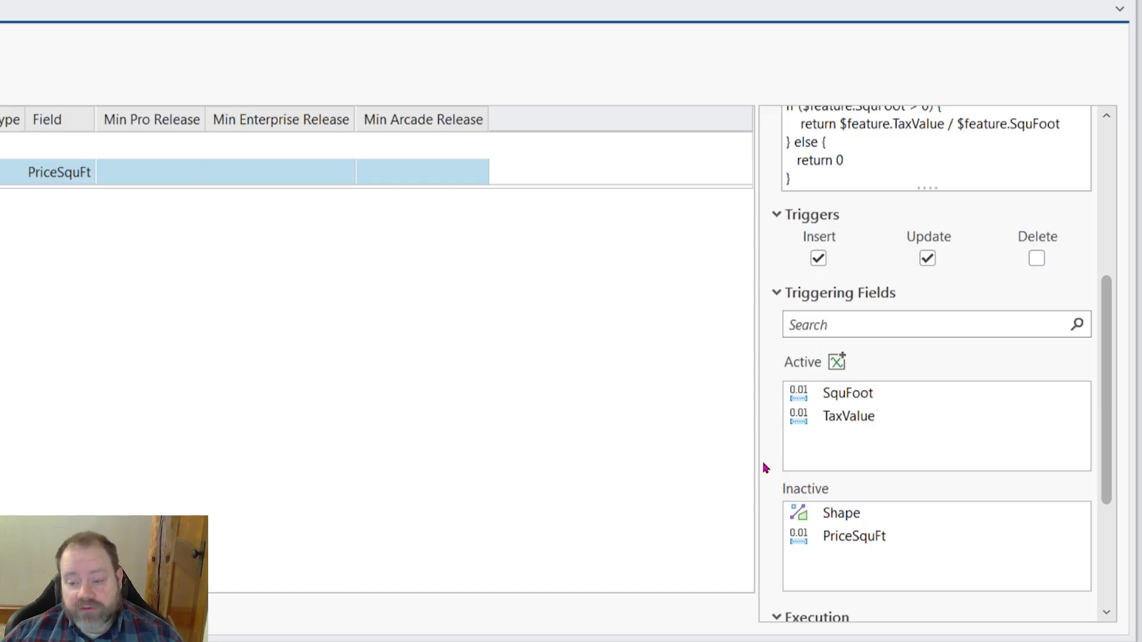
{"action": "scroll", "coordinate": [766, 468], "scroll_direction": "down", "scroll_amount": 3}
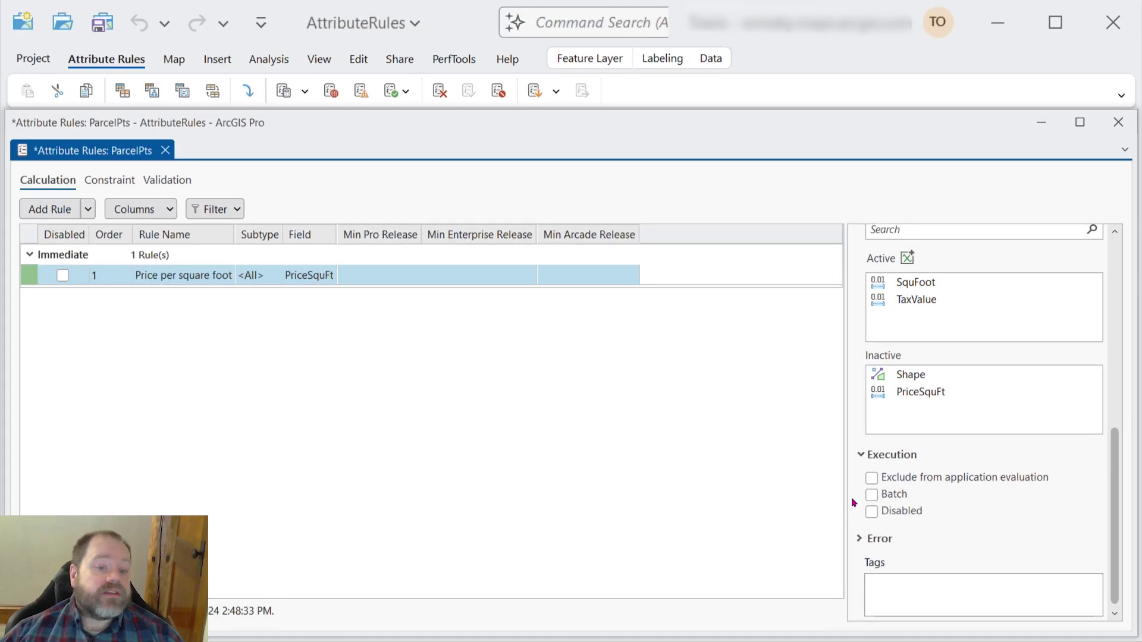
{"action": "left_click", "coordinate": [253, 96]}
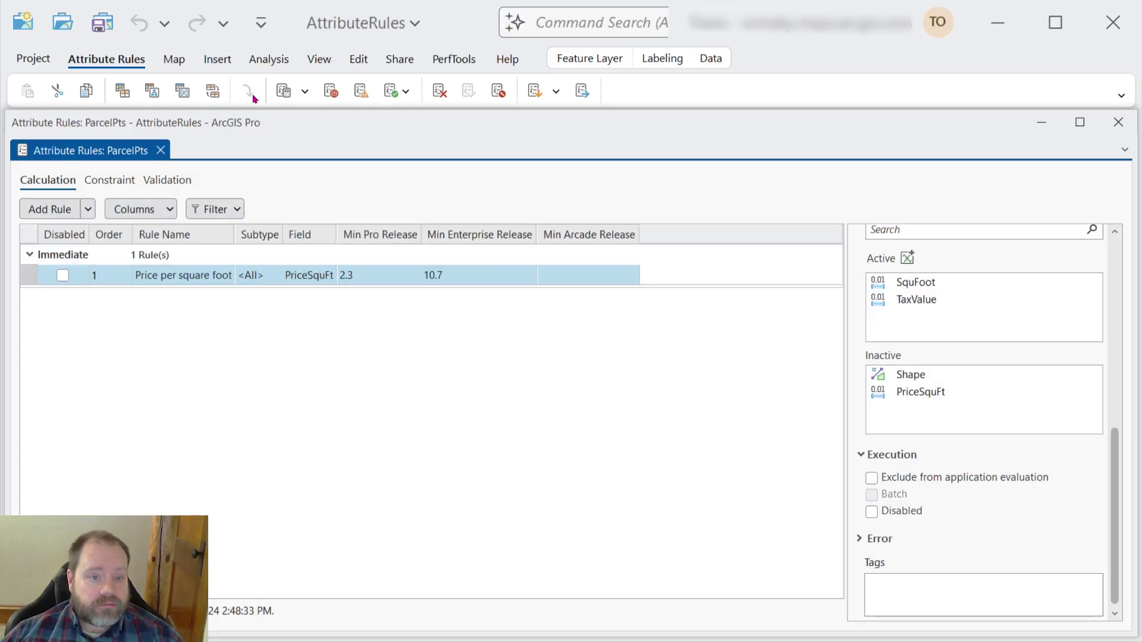
- Close Attribute Rules and place a new ParcelPts point on the map, showing its attributes
{"action": "left_click", "coordinate": [160, 151]}
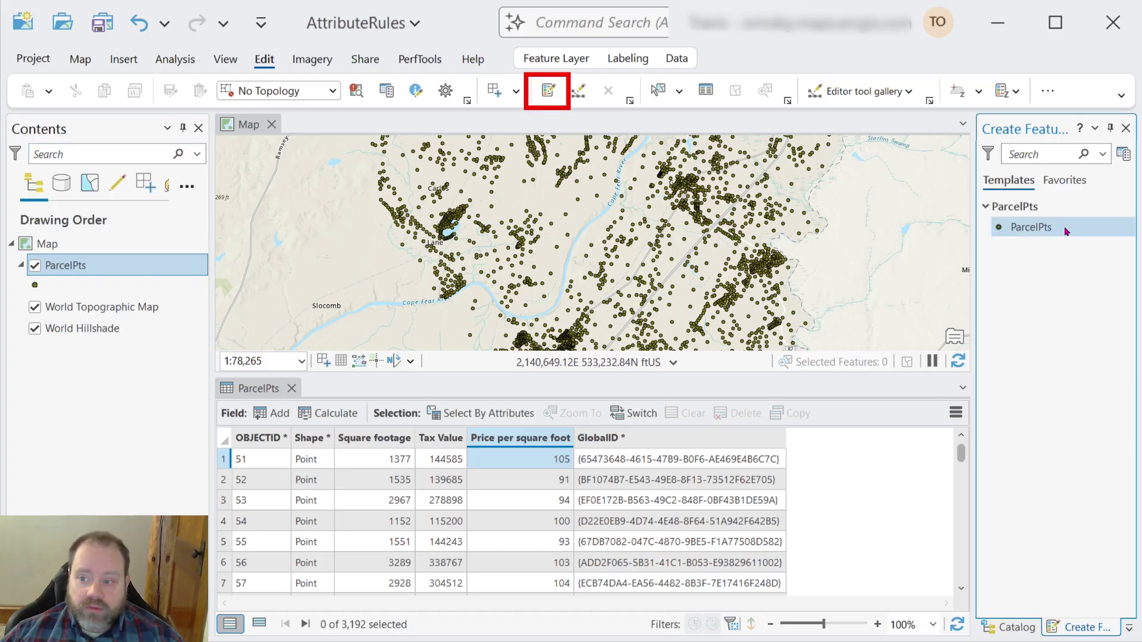
{"action": "left_click", "coordinate": [1030, 227]}
{"action": "left_click", "coordinate": [307, 251]}
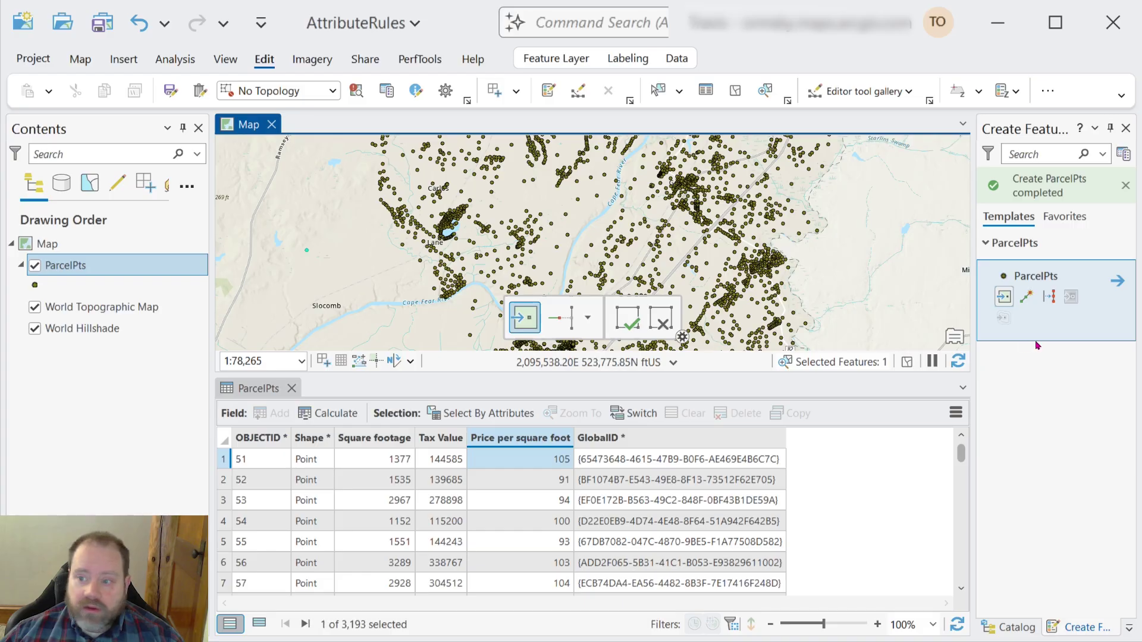
{"action": "left_click", "coordinate": [706, 92]}
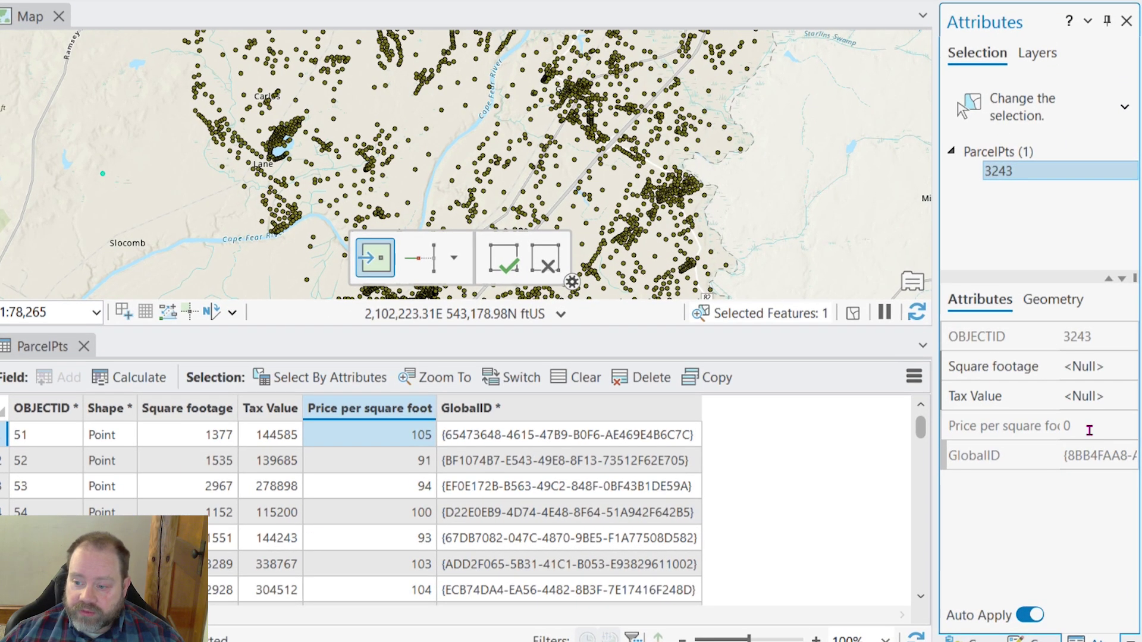
{"action": "left_click", "coordinate": [1094, 455]}
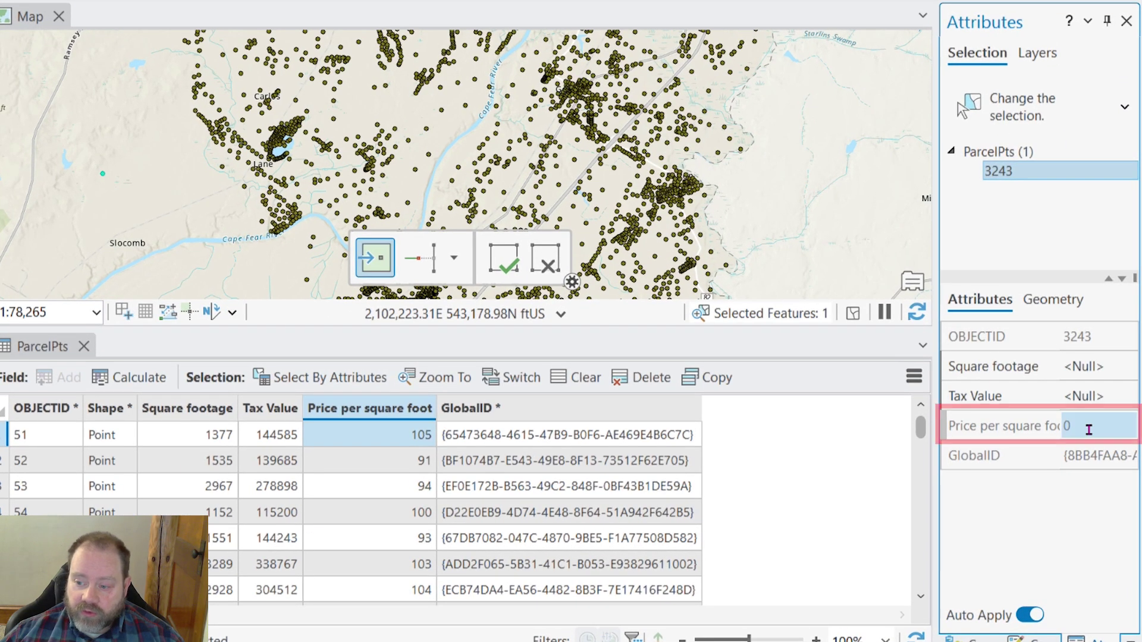
- Enter Square footage 2000 and Tax Value 200000 so Price per square foot becomes 100
{"action": "left_click", "coordinate": [1087, 367]}
{"action": "type", "text": "200"}
{"action": "key", "text": "Tab"}
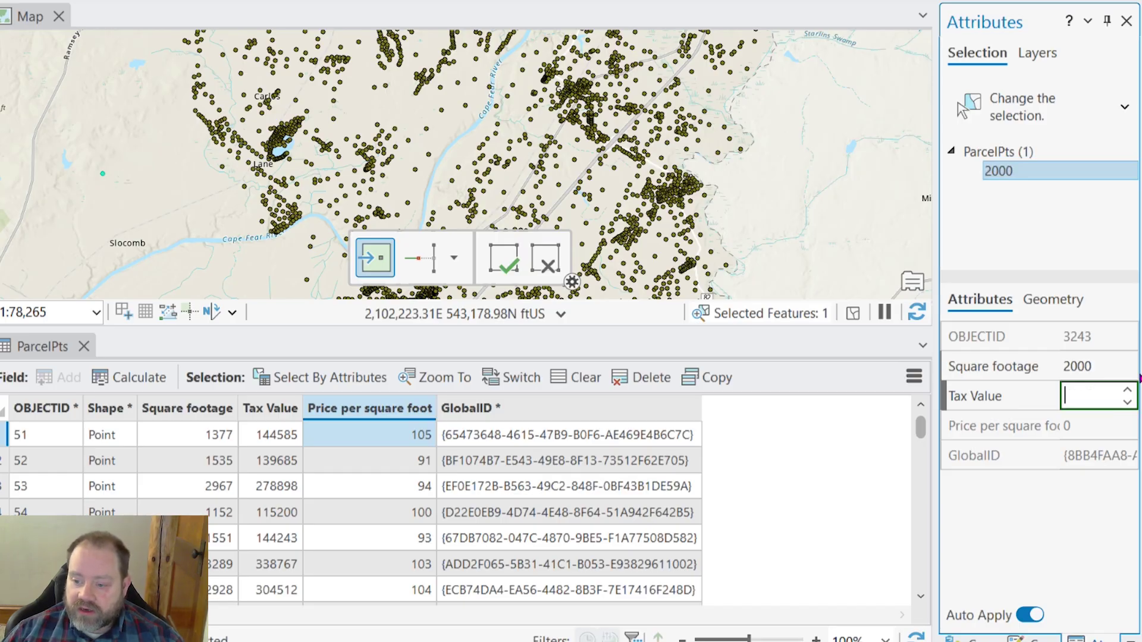
{"action": "type", "text": "2000"}
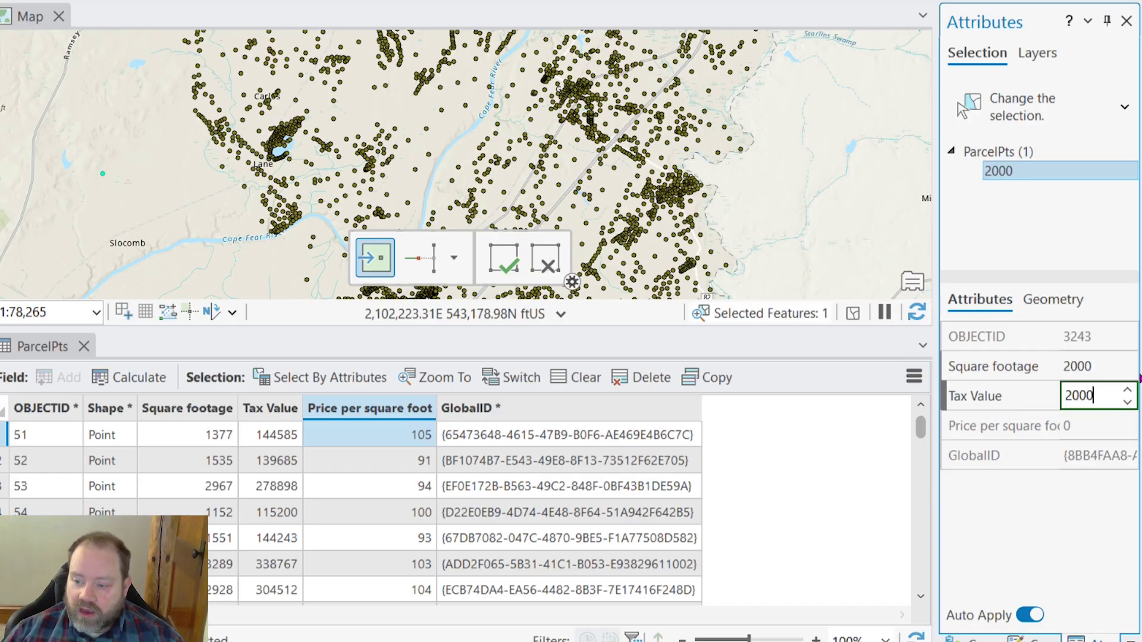
{"action": "type", "text": "00"}
{"action": "key", "text": "Tab"}
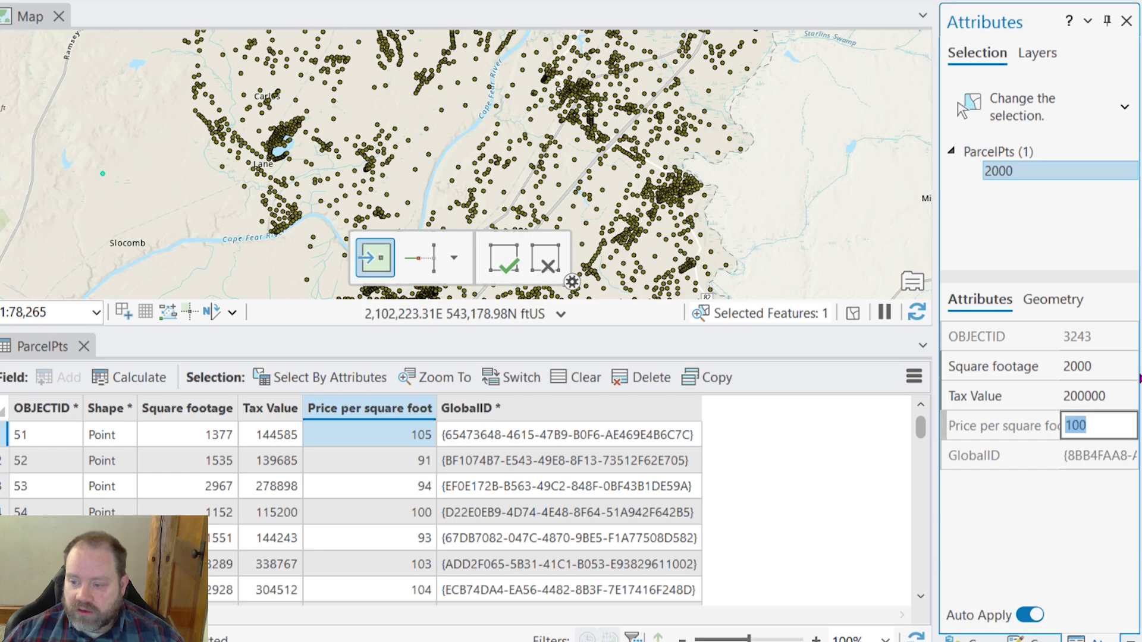